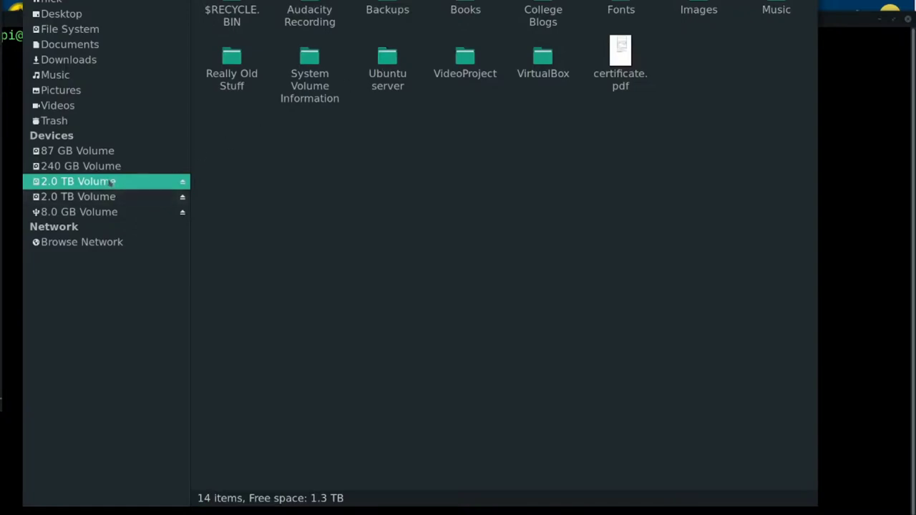
Browse the Ubuntu server folder on the first 2.0 TB volume and examine its virtual machine files and Logs subfolder.
{"action": "left_click", "coordinate": [95, 198]}
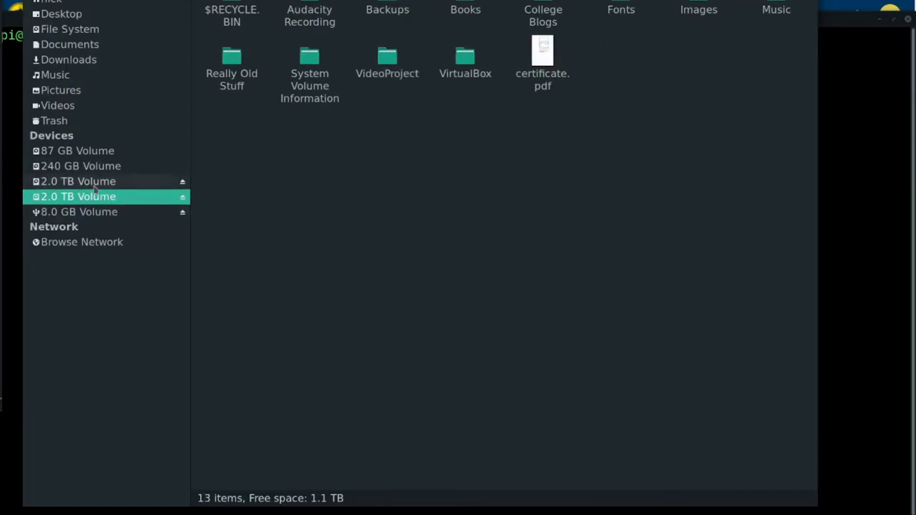
{"action": "left_click", "coordinate": [95, 186]}
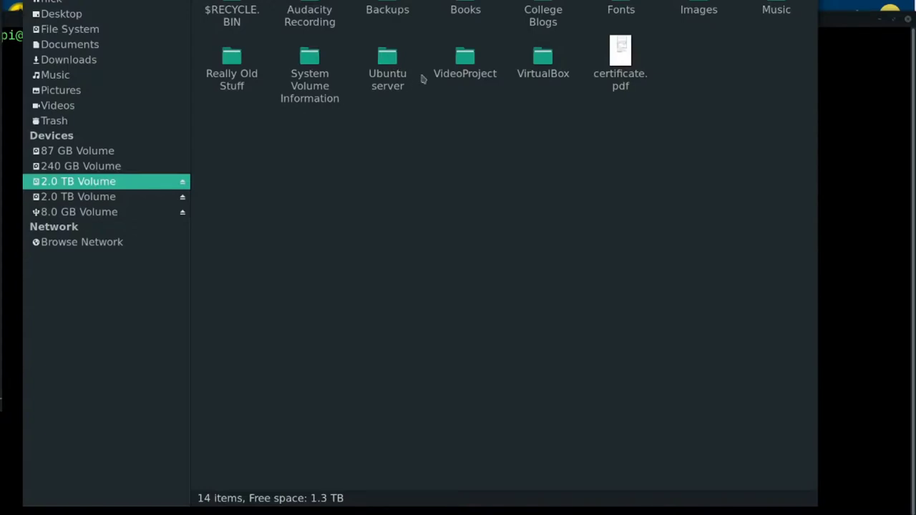
{"action": "double_click", "coordinate": [393, 56]}
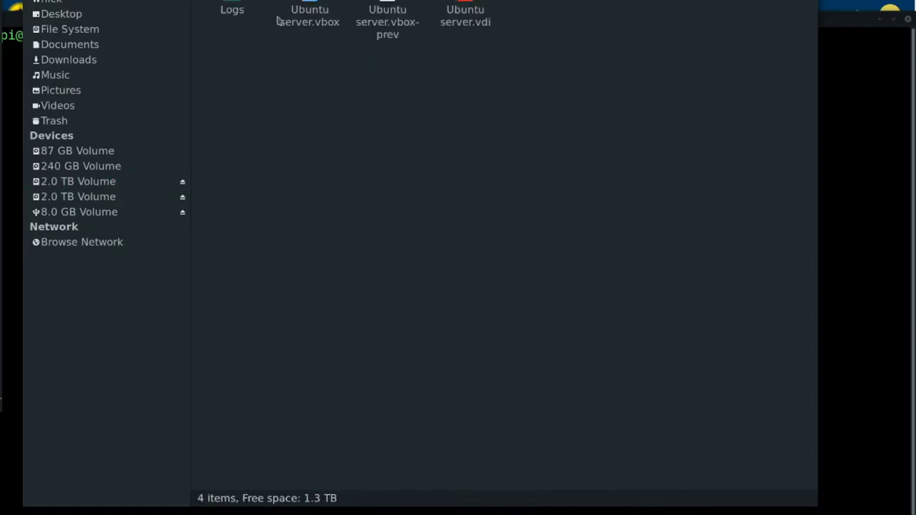
{"action": "left_click", "coordinate": [232, 7]}
{"action": "double_click", "coordinate": [232, 7]}
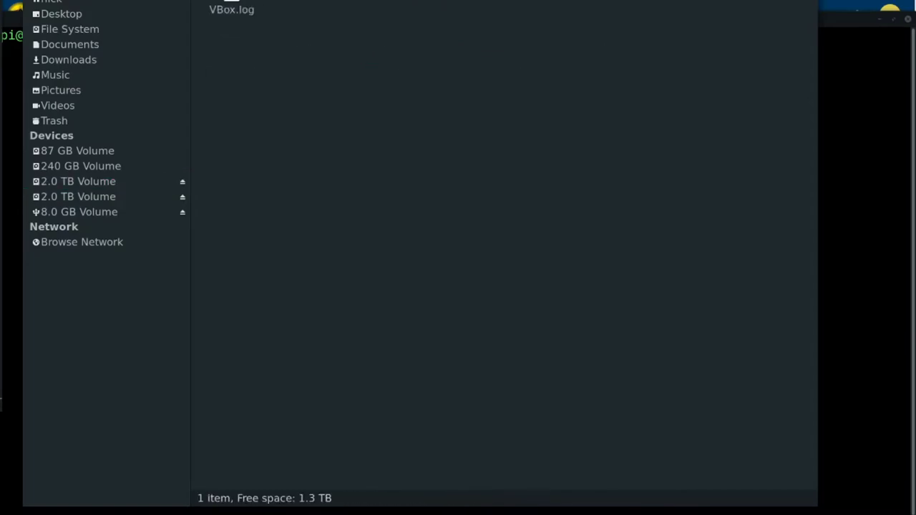
{"action": "key", "text": "BackSpace"}
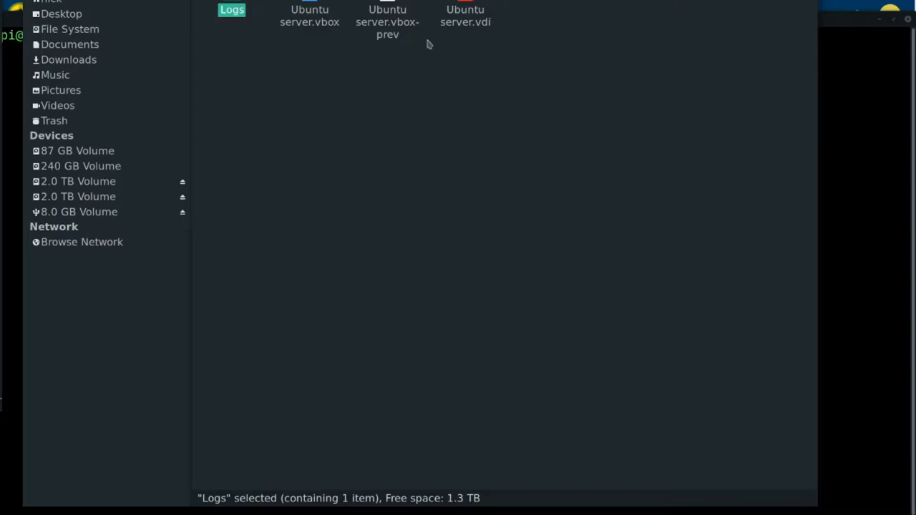
{"action": "key", "text": "ctrl+w"}
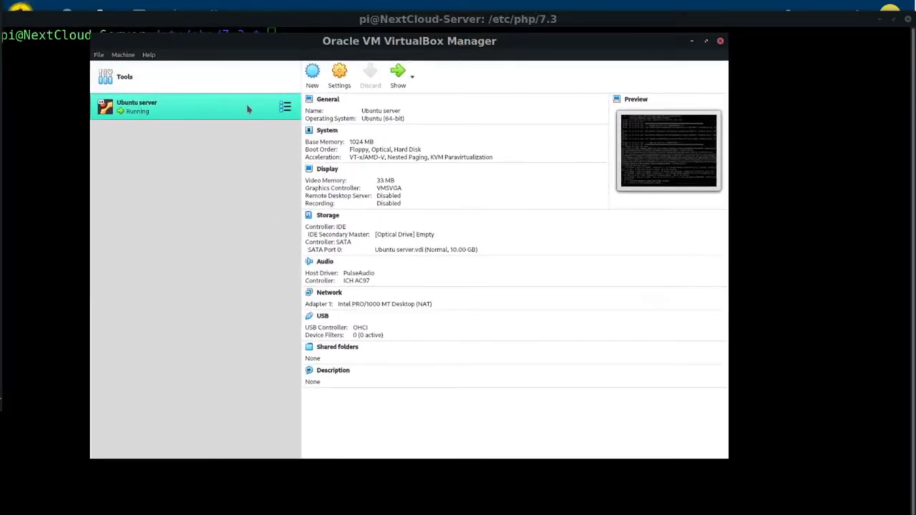
{"action": "left_click", "coordinate": [286, 107]}
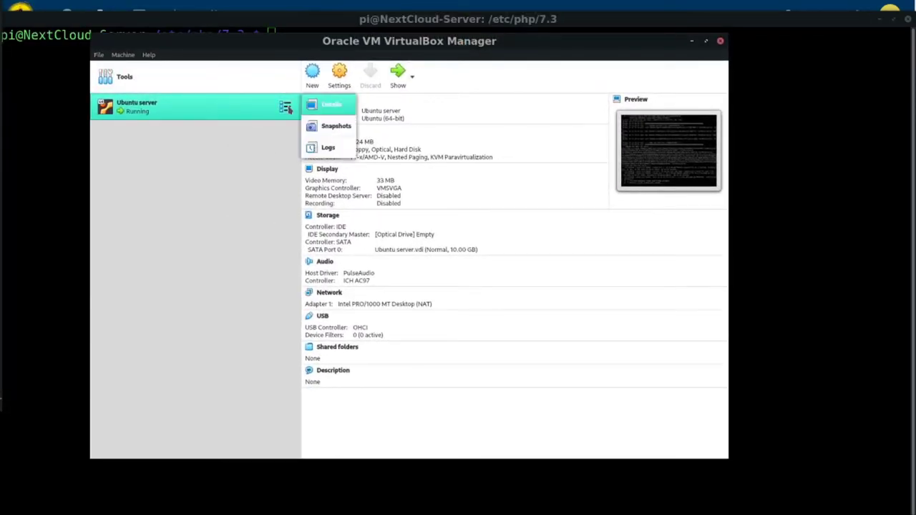
{"action": "right_click", "coordinate": [228, 121]}
{"action": "right_click", "coordinate": [227, 121]}
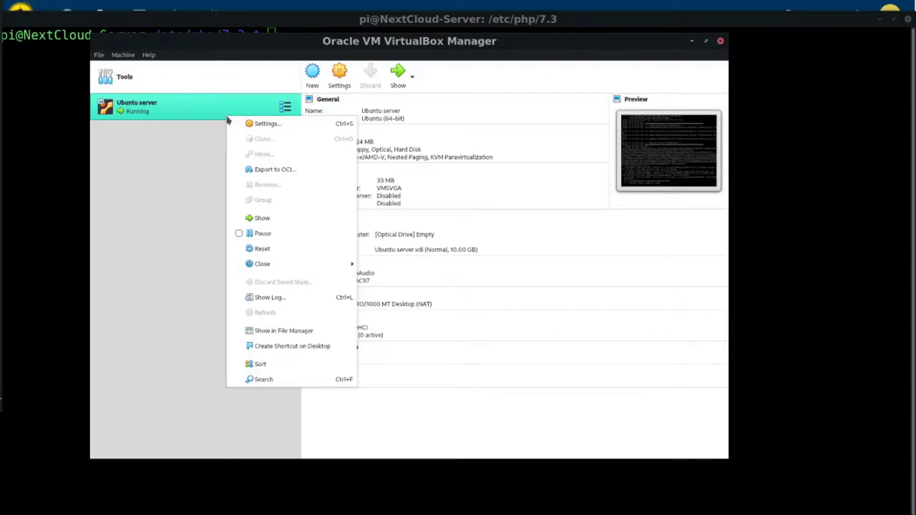
{"action": "left_click", "coordinate": [382, 41]}
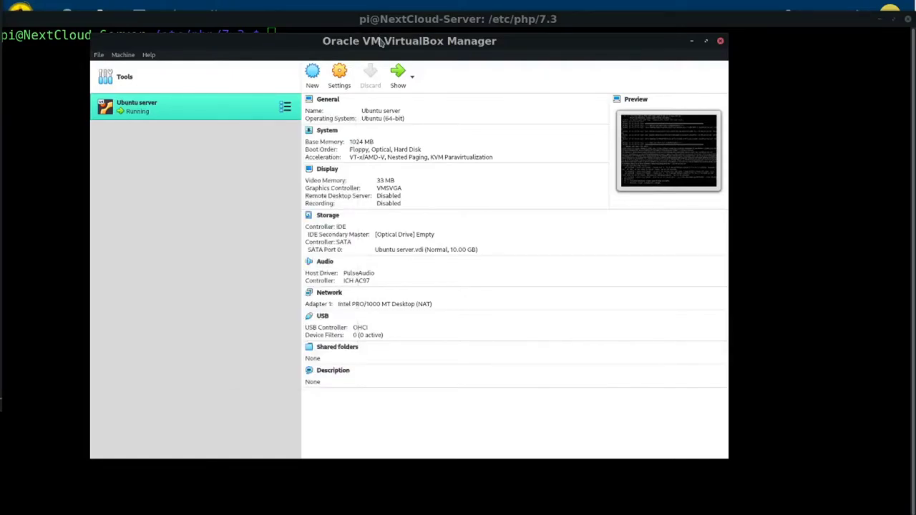
{"action": "double_click", "coordinate": [471, 41]}
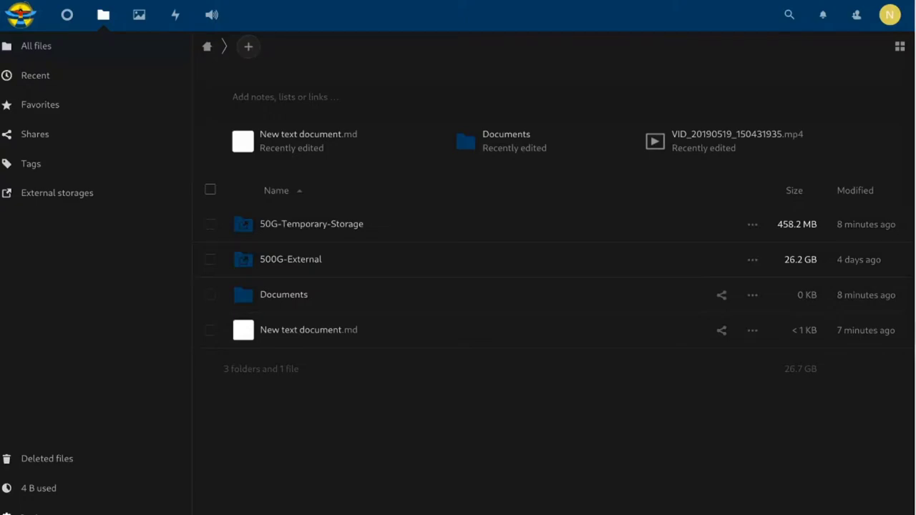
{"action": "key", "text": "alt+Tab"}
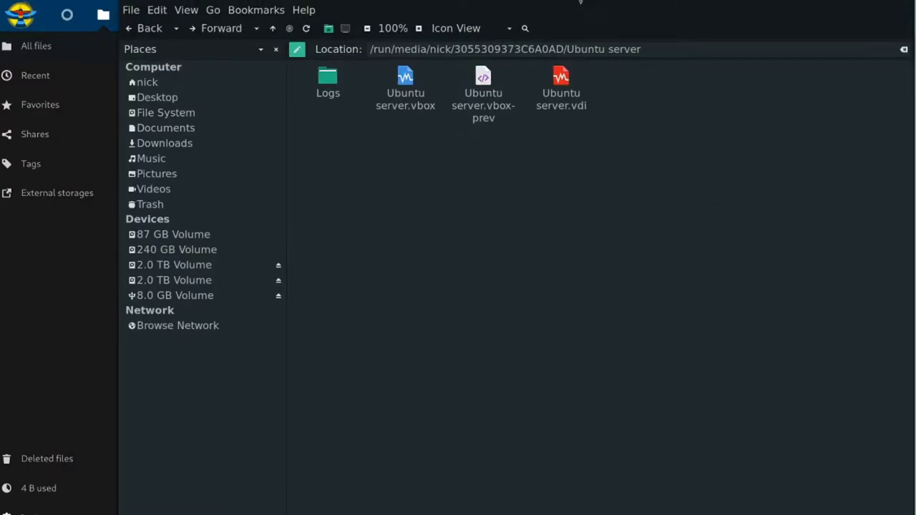
{"action": "key", "text": "alt+Tab"}
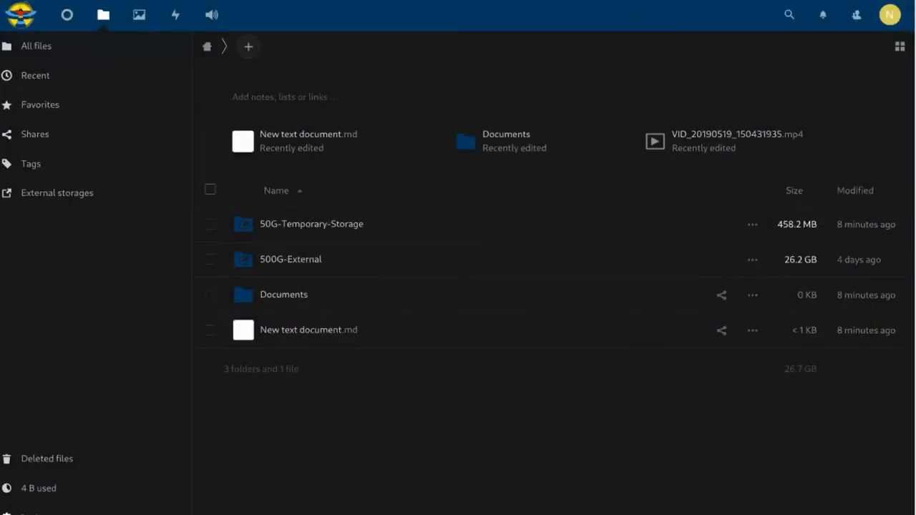
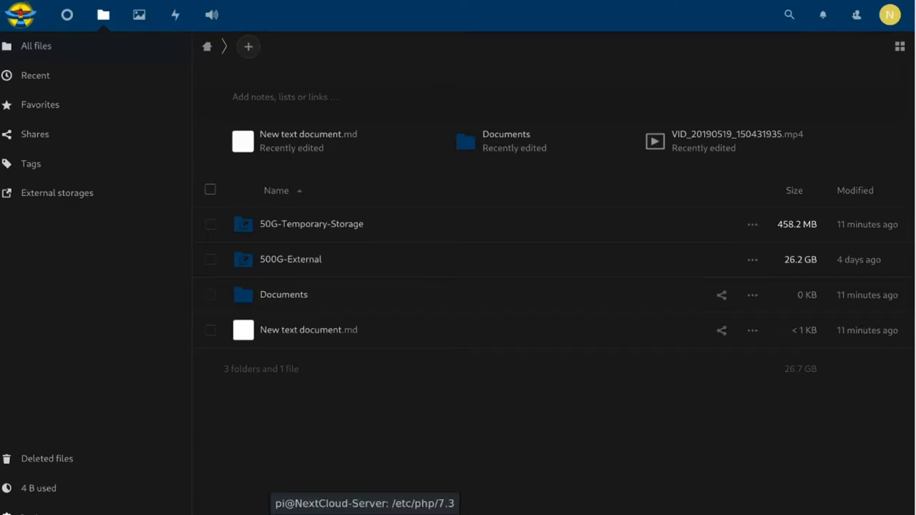
In the Nextcloud server's terminal, change from /etc/php/7.3 into the apache2 directory and list its contents.
{"action": "left_click", "coordinate": [365, 513]}
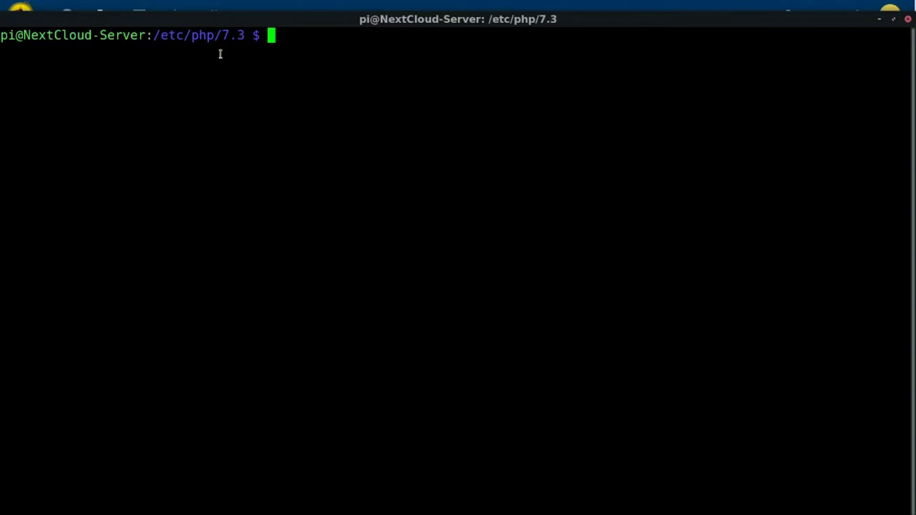
{"action": "type", "text": "ls"}
{"action": "key", "text": "Return"}
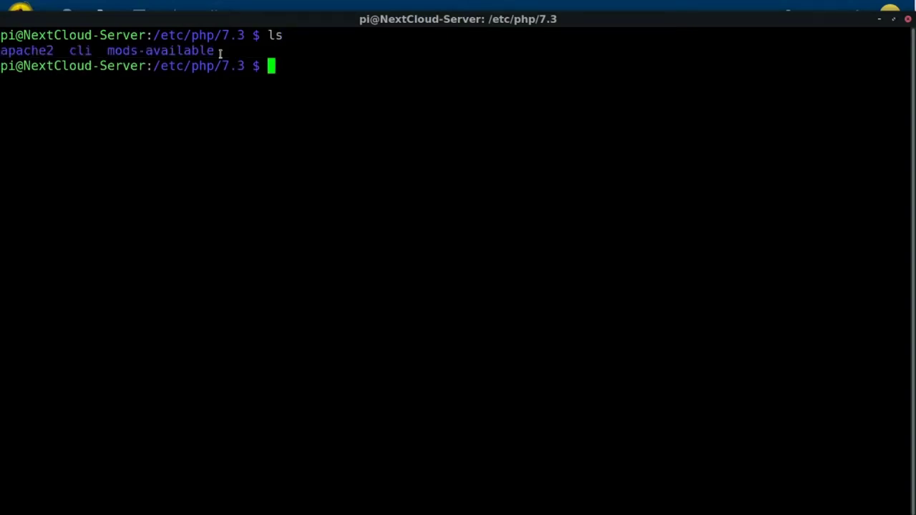
{"action": "type", "text": "cd apa"}
{"action": "key", "text": "Tab"}
{"action": "key", "text": "Return"}
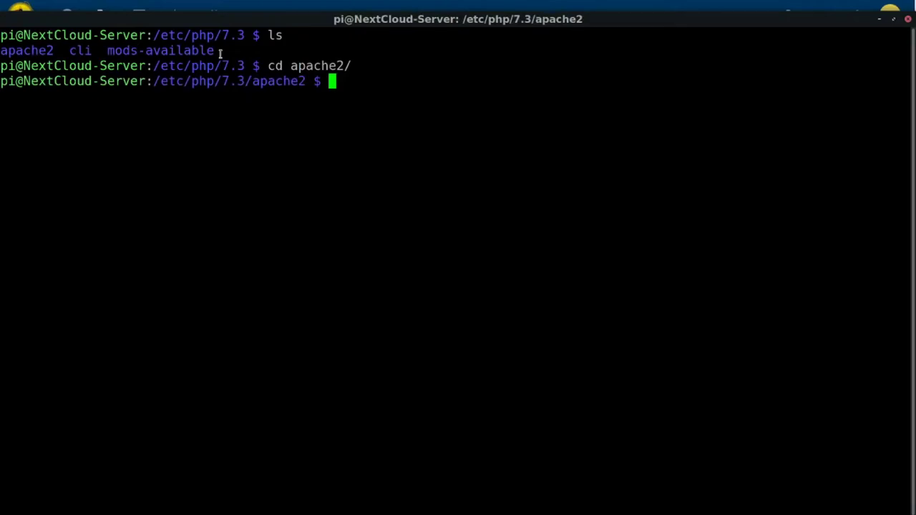
{"action": "type", "text": "ls"}
{"action": "key", "text": "Return"}
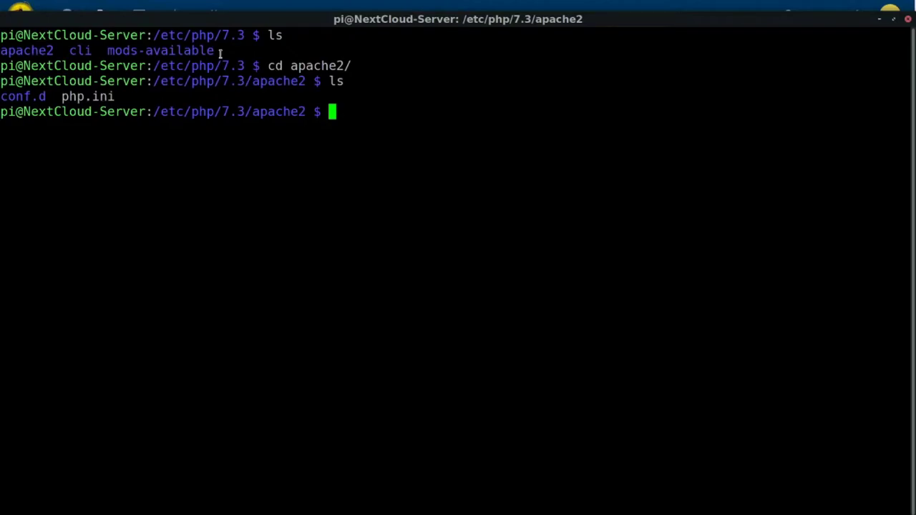
Open php.ini in nano with sudo rights.
{"action": "type", "text": "sudo"}
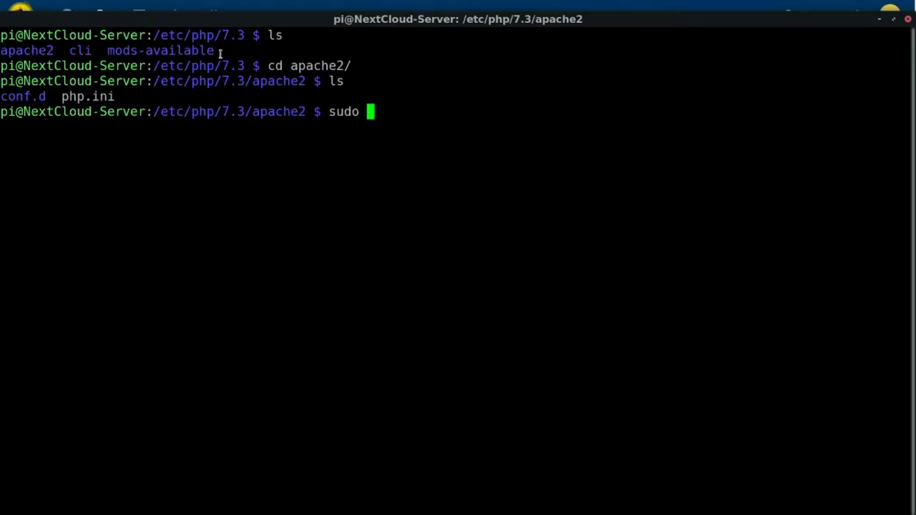
{"action": "type", "text": " nano "}
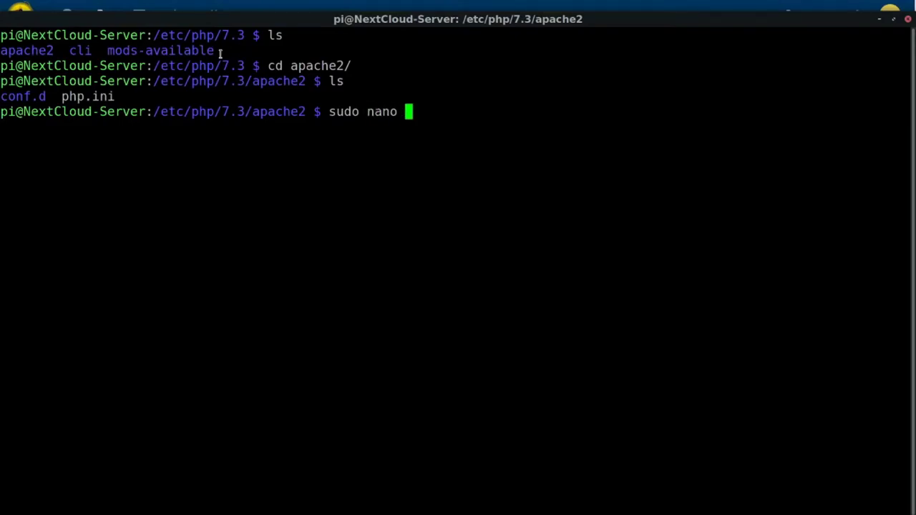
{"action": "type", "text": "php.ini"}
{"action": "key", "text": "Return"}
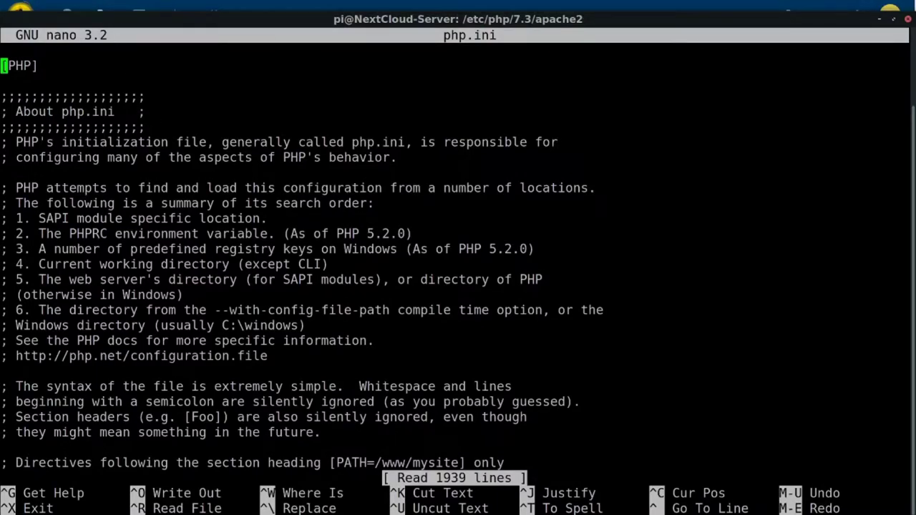
Switch to the Nextcloud forum thread in the browser and examine the suggested memory_limit, max_execution_time and post_max_size settings.
{"action": "left_click", "coordinate": [128, 6]}
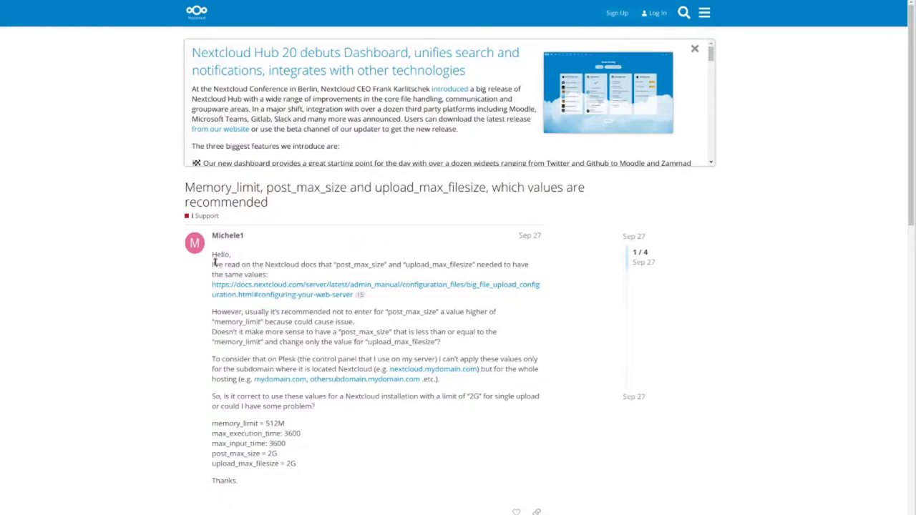
{"action": "scroll", "coordinate": [275, 323], "scroll_direction": "down", "scroll_amount": 1}
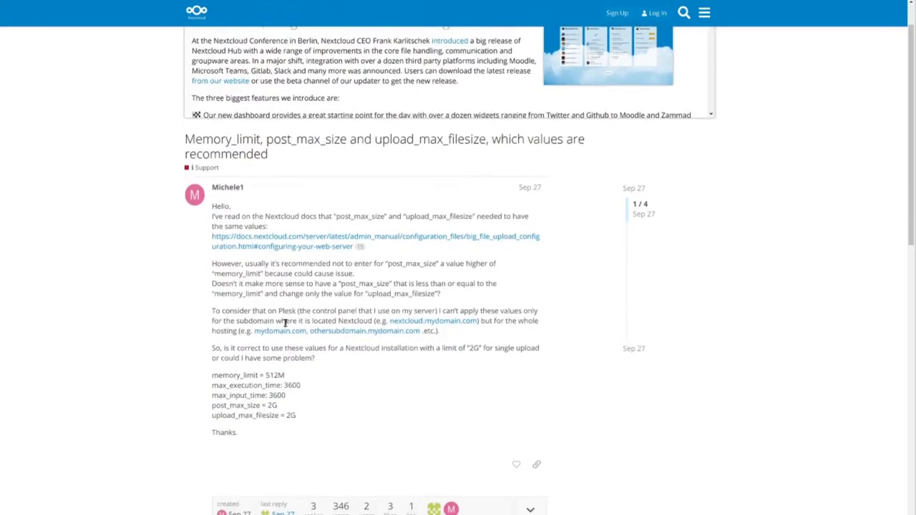
{"action": "scroll", "coordinate": [286, 321], "scroll_direction": "down", "scroll_amount": 1}
{"action": "scroll", "coordinate": [288, 303], "scroll_direction": "down", "scroll_amount": 1}
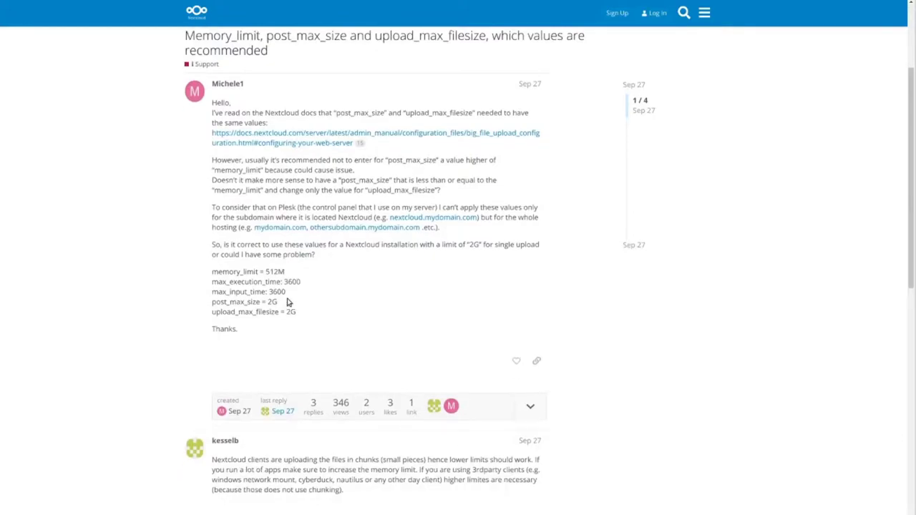
{"action": "double_click", "coordinate": [214, 271]}
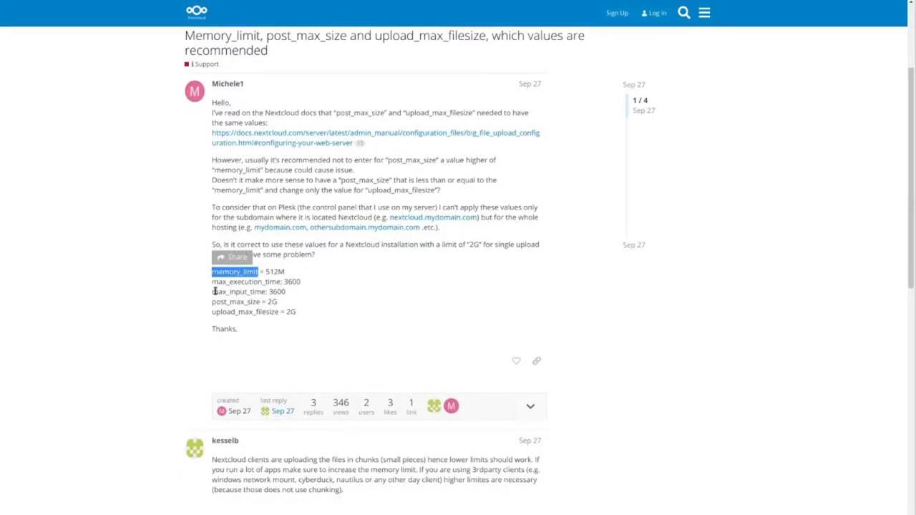
{"action": "double_click", "coordinate": [220, 282]}
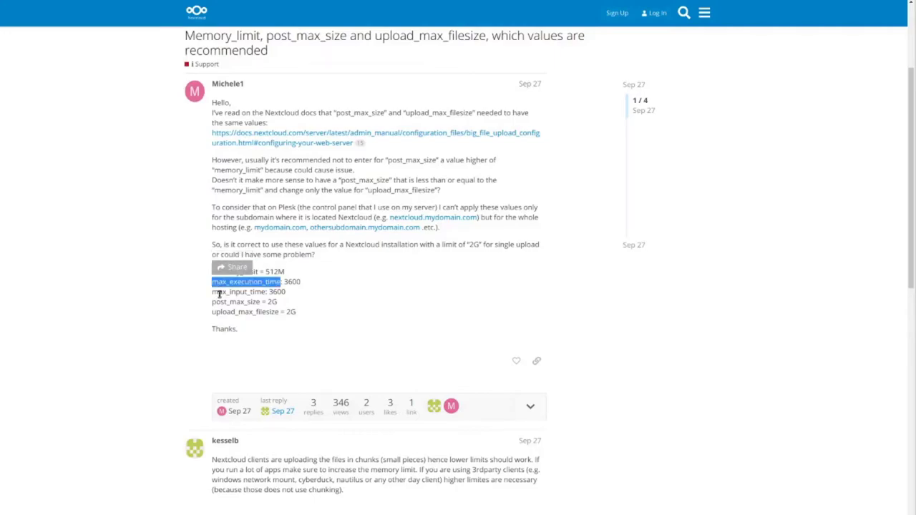
{"action": "double_click", "coordinate": [214, 302]}
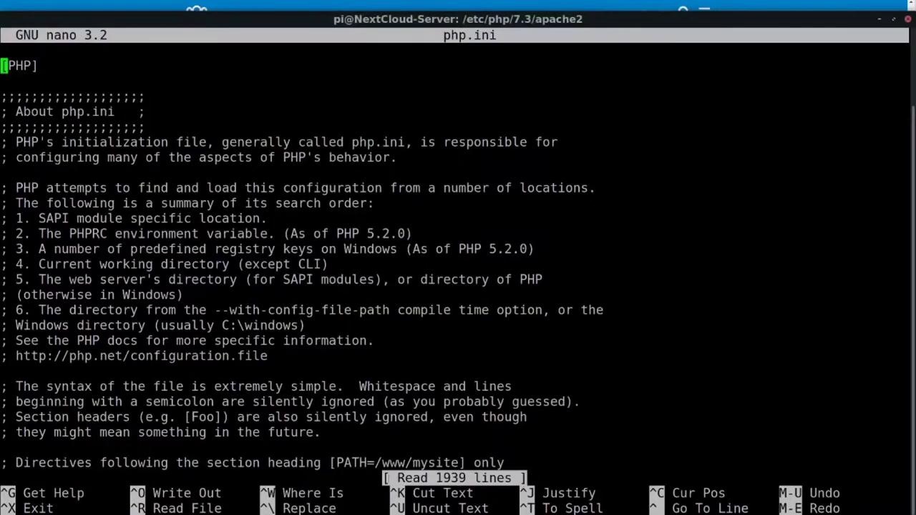
{"action": "key", "text": "ctrl+w"}
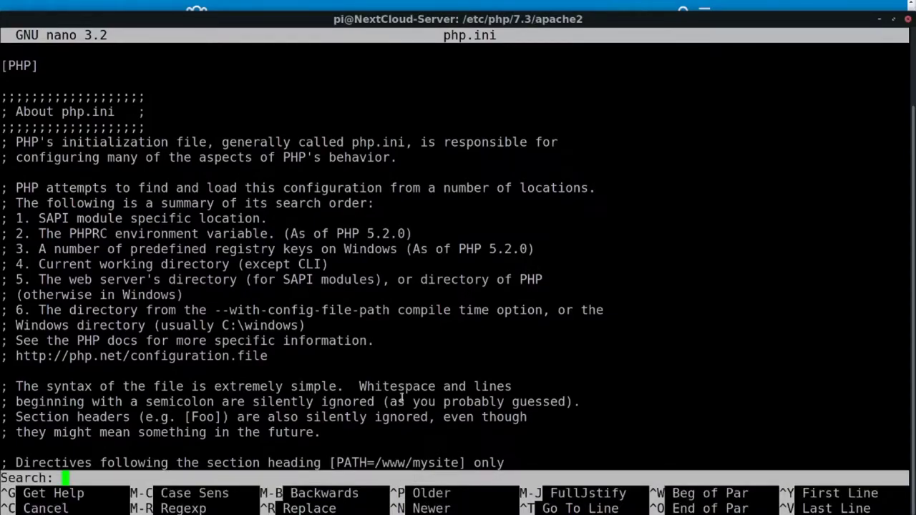
{"action": "key", "text": "ctrl+v"}
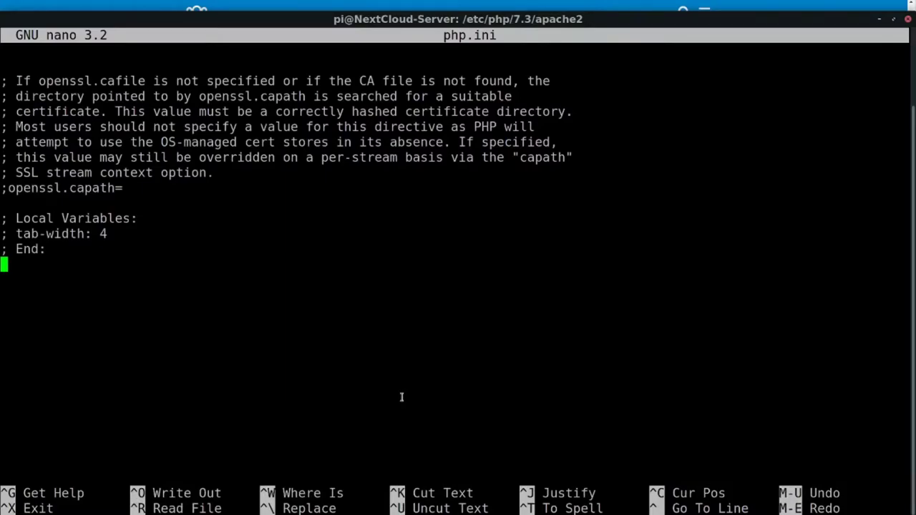
{"action": "key", "text": "ctrl+z"}
{"action": "type", "text": "fg"}
{"action": "key", "text": "Return"}
Search php.ini for post_max_size and move the cursor along that line to its value.
{"action": "key", "text": "ctrl+w"}
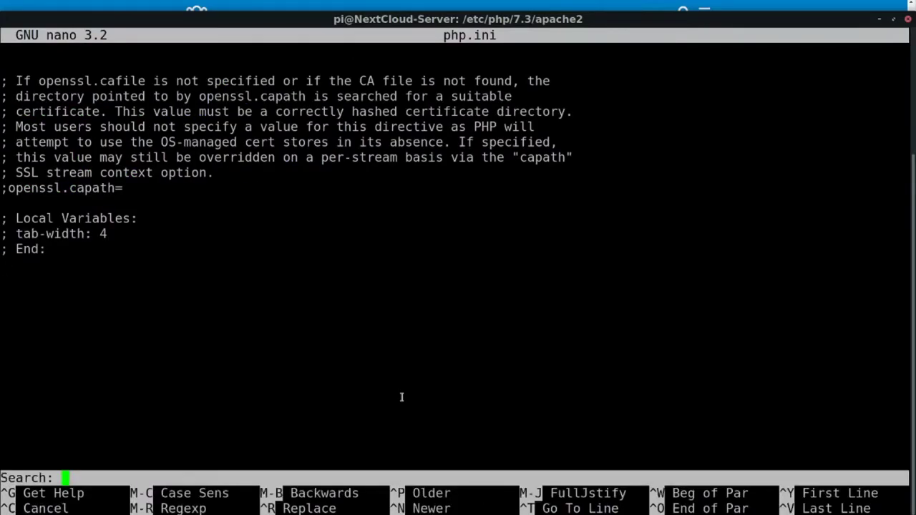
{"action": "type", "text": "post_max_size"}
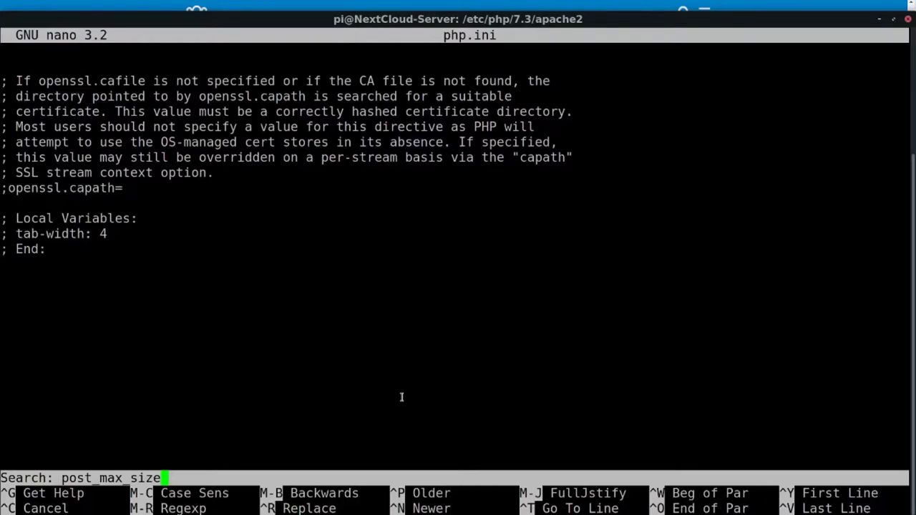
{"action": "key", "text": "Return"}
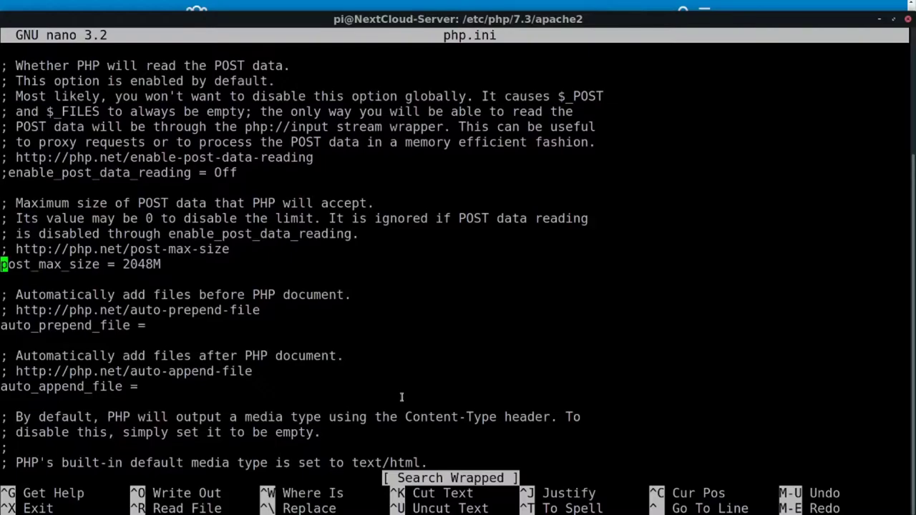
{"action": "key", "text": "Right"}
{"action": "key", "text": "Right"}
{"action": "key", "text": "Right"}
{"action": "key", "text": "Right"}
{"action": "key", "text": "Right"}
{"action": "key", "text": "Right"}
{"action": "key", "text": "Right"}
{"action": "key", "text": "Right"}
{"action": "key", "text": "Right"}
{"action": "key", "text": "Right"}
{"action": "key", "text": "Right"}
{"action": "key", "text": "Right"}
{"action": "key", "text": "Right"}
{"action": "key", "text": "Right"}
{"action": "key", "text": "Right"}
{"action": "key", "text": "Right"}
{"action": "key", "text": "Right"}
{"action": "key", "text": "Right"}
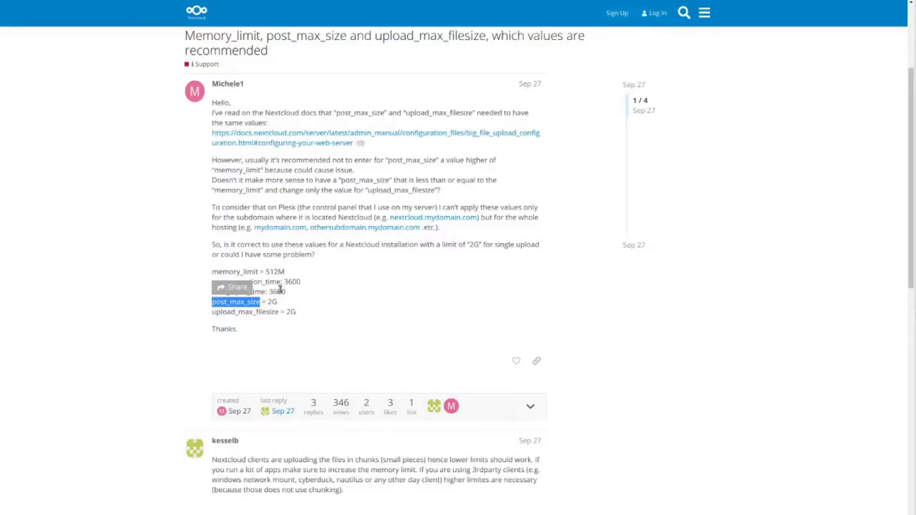
Check the forum post's recommended PHP values again, then return to the terminal and close php.ini.
{"action": "double_click", "coordinate": [278, 289]}
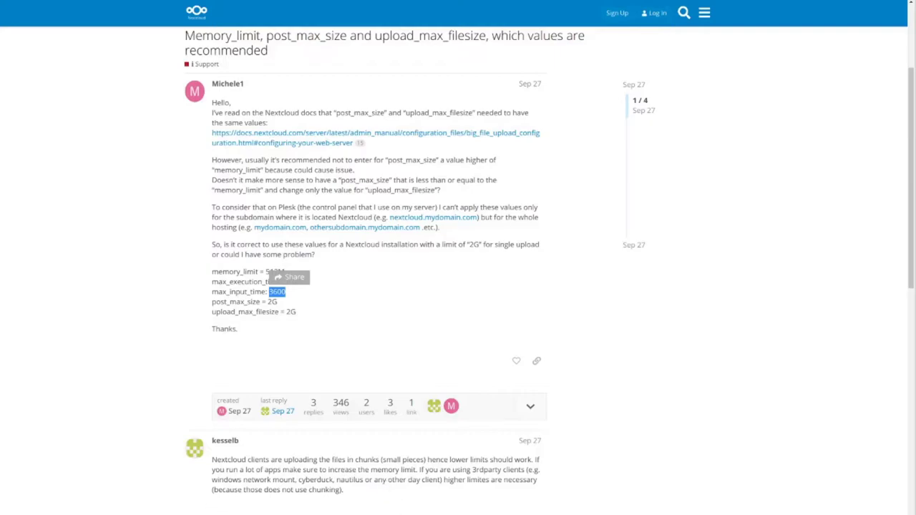
{"action": "key", "text": "alt+Tab"}
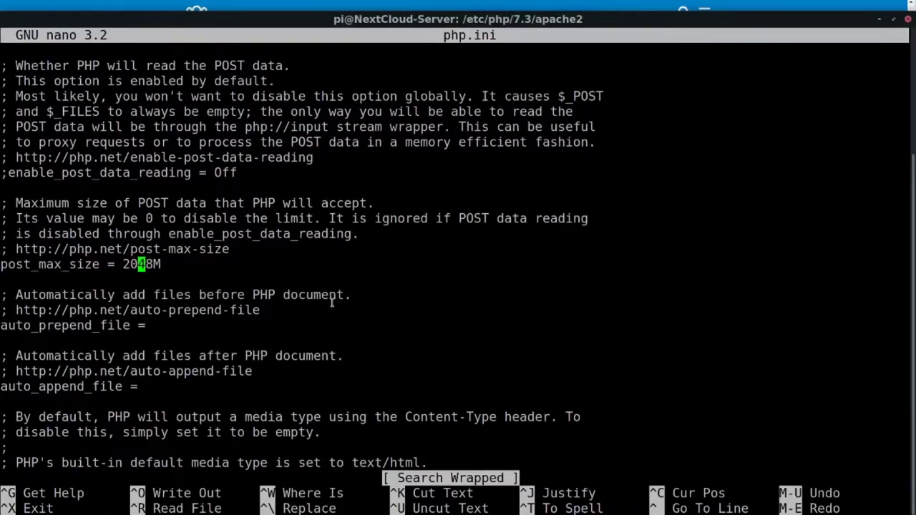
{"action": "key", "text": "ctrl+x"}
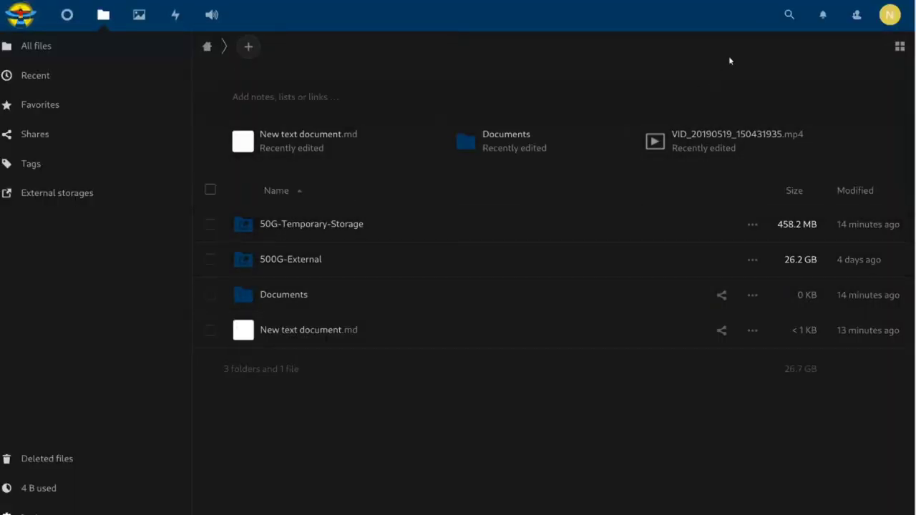
Open the Nextcloud administration overview in settings and check the security and setup warnings.
{"action": "left_click", "coordinate": [898, 21]}
{"action": "left_click", "coordinate": [739, 59]}
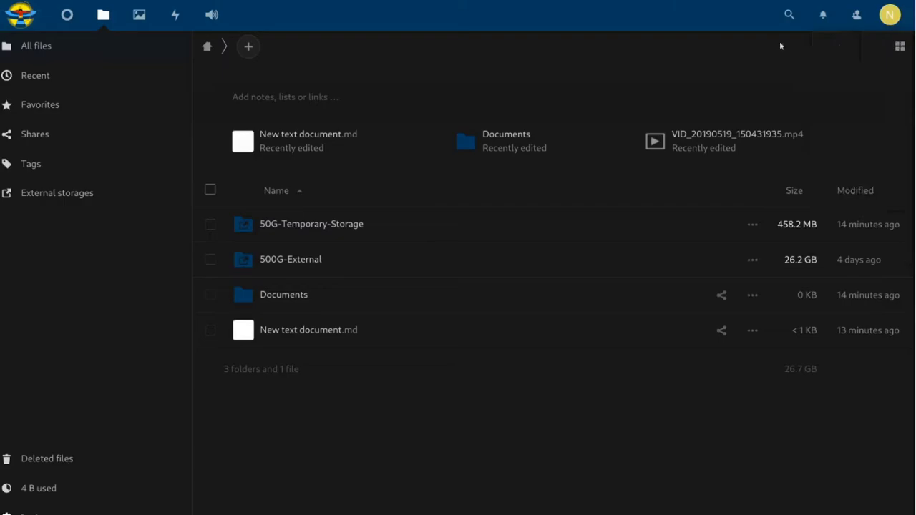
{"action": "left_click", "coordinate": [885, 19]}
{"action": "left_click", "coordinate": [851, 101]}
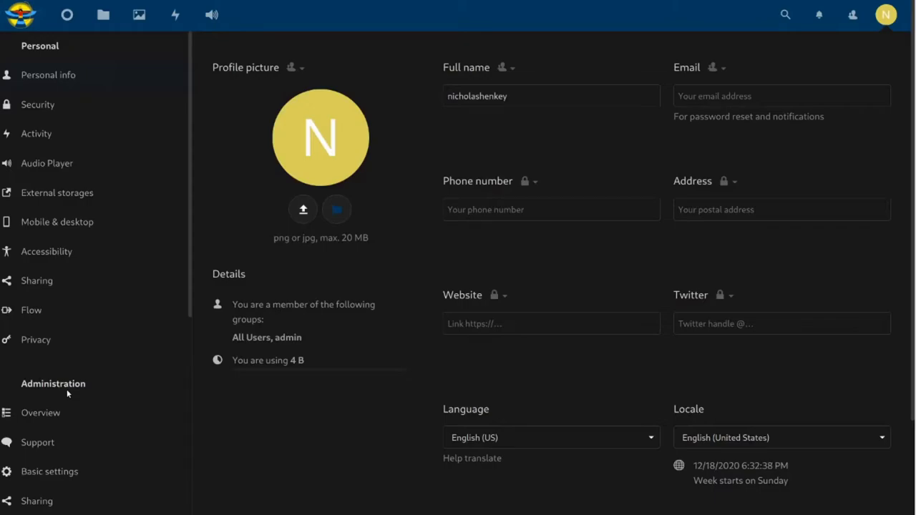
{"action": "left_click", "coordinate": [43, 418]}
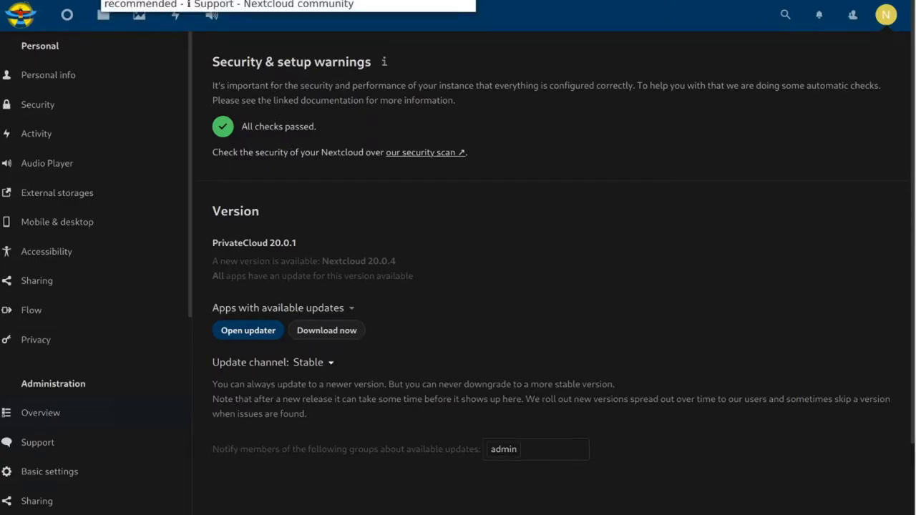
Switch to the No-IP knowledge base article on installing the DUC on Raspberry Pi and skim its instructions.
{"action": "key", "text": "alt+Tab"}
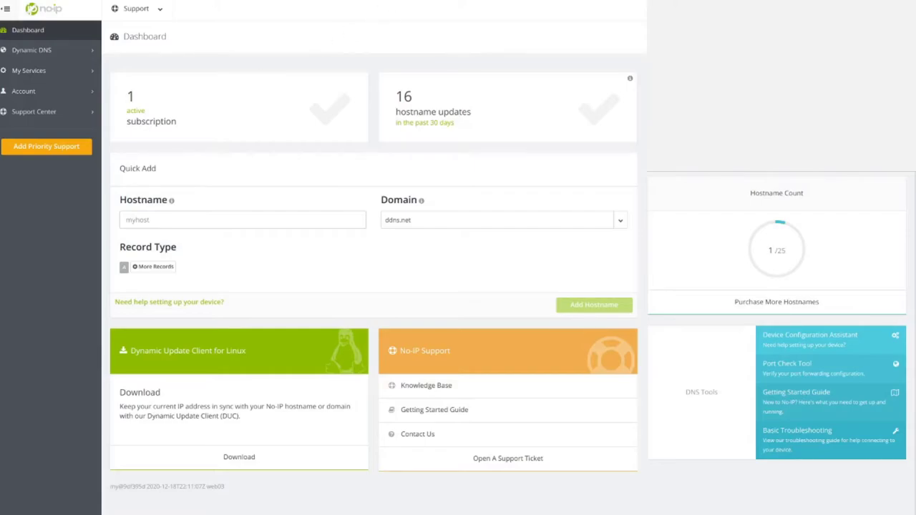
{"action": "key", "text": "ctrl+Tab"}
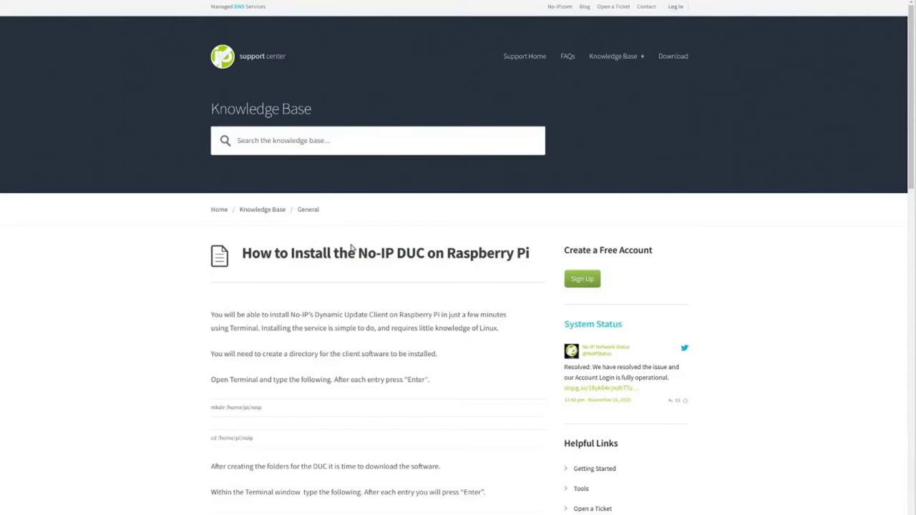
{"action": "triple_click", "coordinate": [421, 253]}
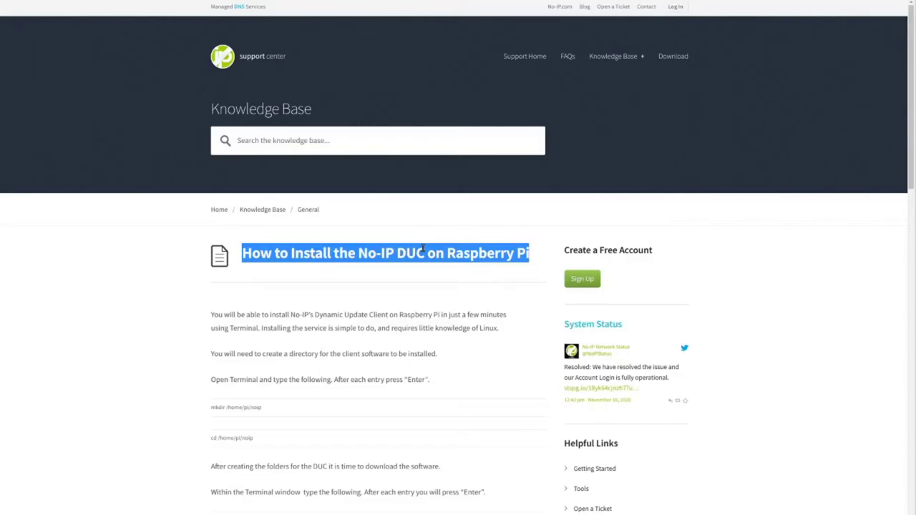
{"action": "scroll", "coordinate": [408, 289], "scroll_direction": "down", "scroll_amount": 1}
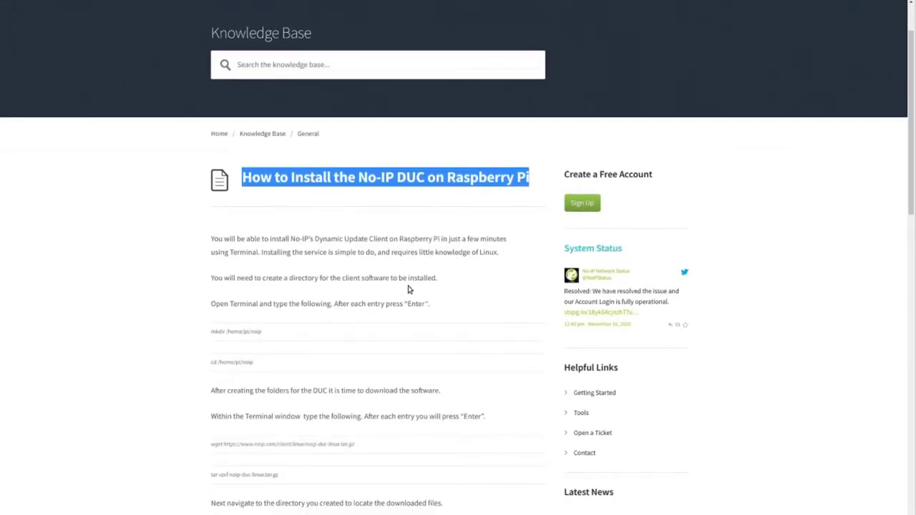
{"action": "scroll", "coordinate": [408, 289], "scroll_direction": "down", "scroll_amount": 2}
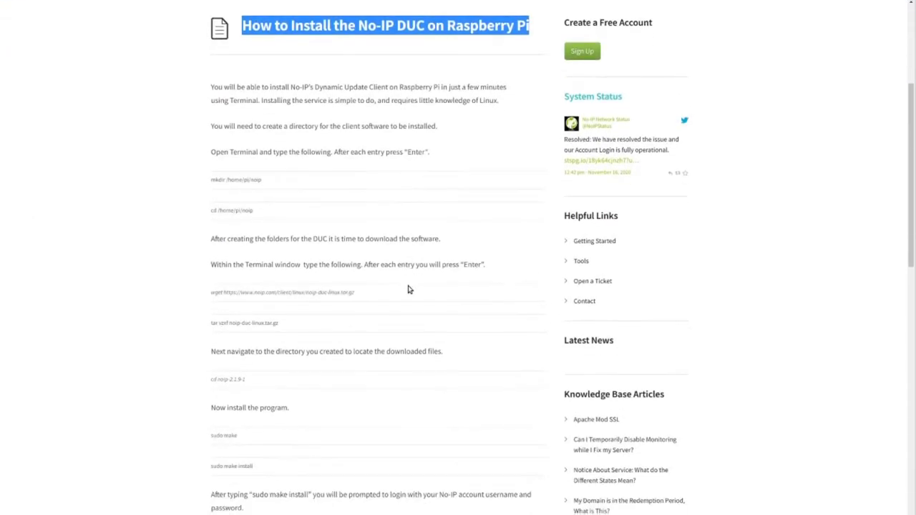
{"action": "scroll", "coordinate": [408, 289], "scroll_direction": "down", "scroll_amount": 1}
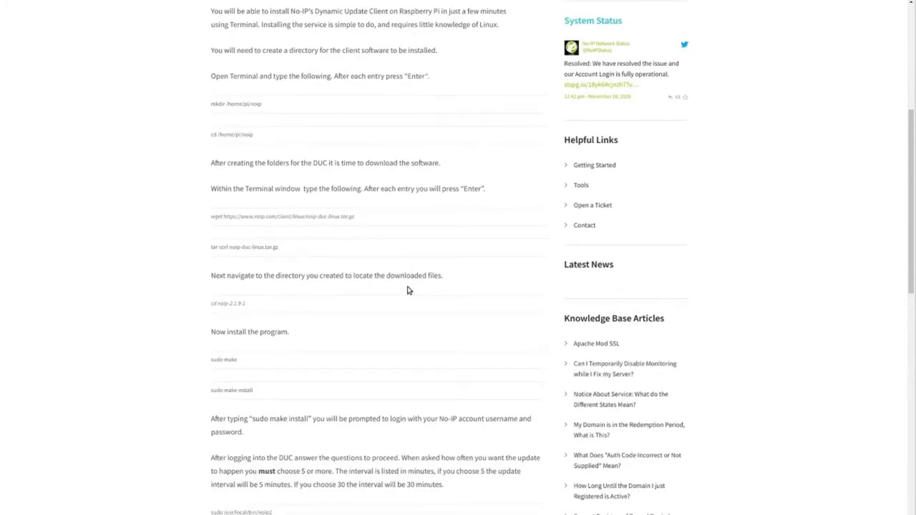
{"action": "scroll", "coordinate": [425, 270], "scroll_direction": "up", "scroll_amount": 1}
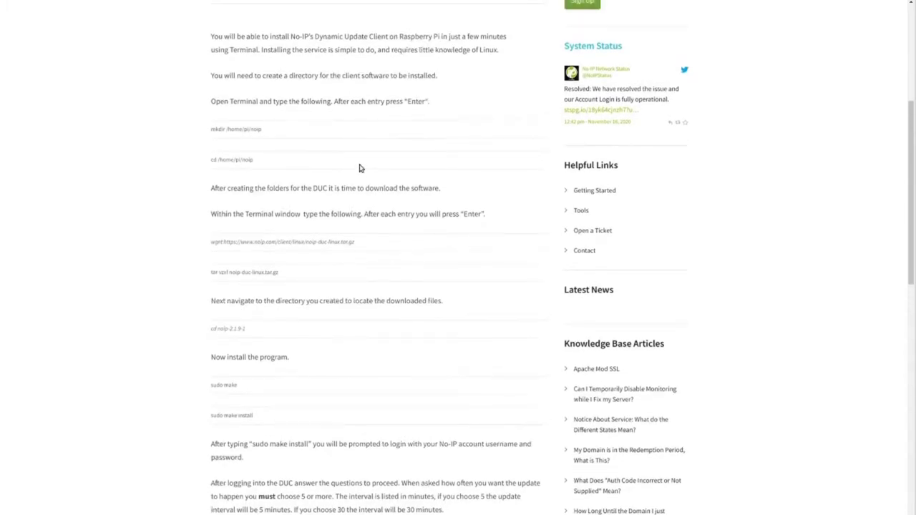
Examine the article's commands for creating and entering the noip directory and downloading the client with wget.
{"action": "triple_click", "coordinate": [227, 132]}
{"action": "triple_click", "coordinate": [238, 160]}
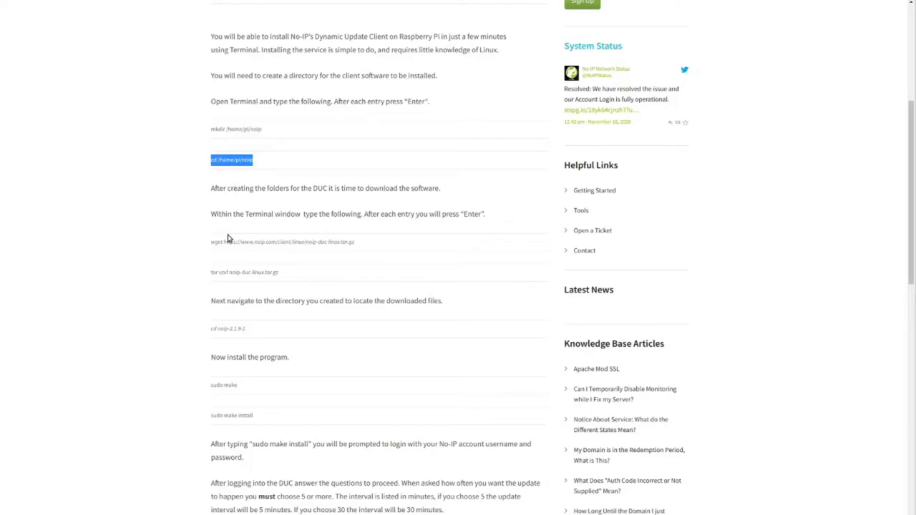
{"action": "scroll", "coordinate": [229, 239], "scroll_direction": "down", "scroll_amount": 1}
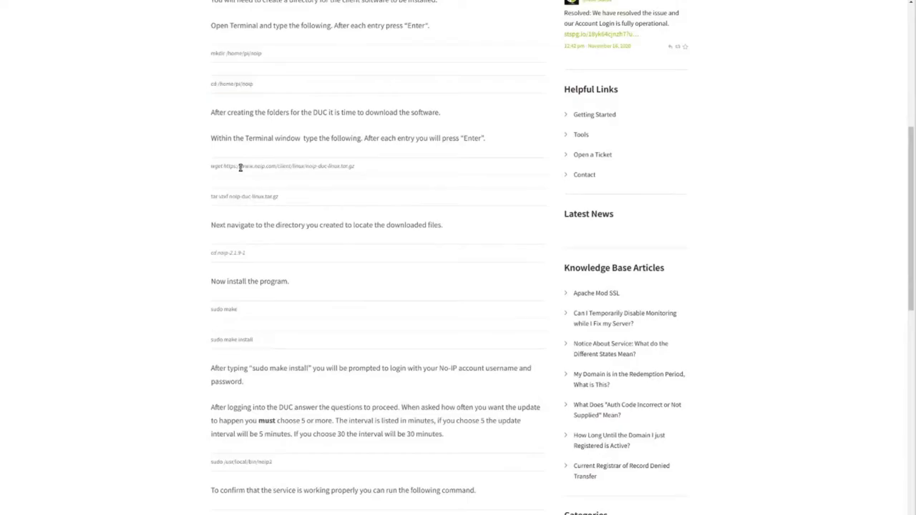
{"action": "triple_click", "coordinate": [240, 167]}
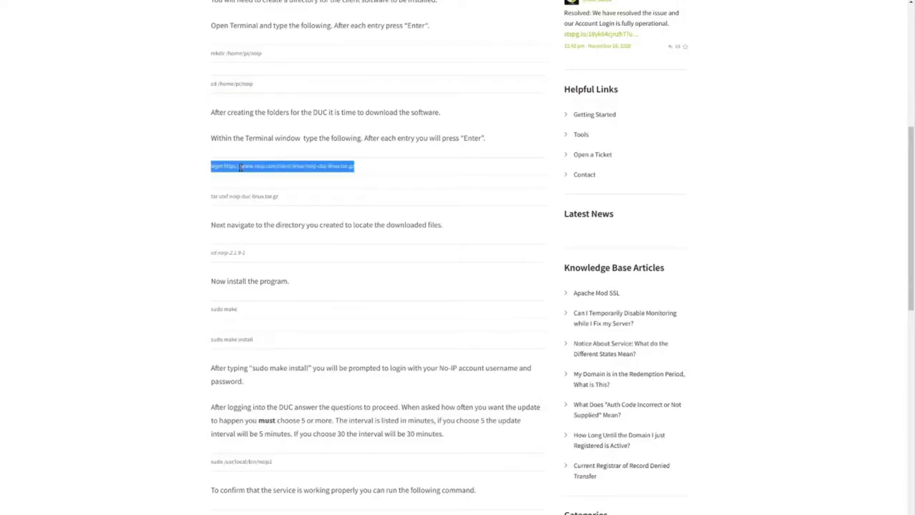
{"action": "double_click", "coordinate": [293, 167]}
{"action": "left_click", "coordinate": [294, 169]}
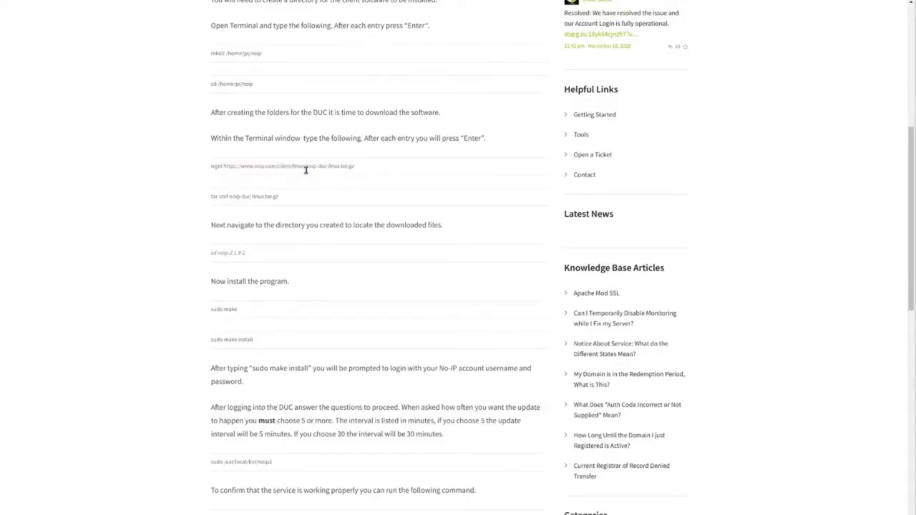
{"action": "triple_click", "coordinate": [304, 167]}
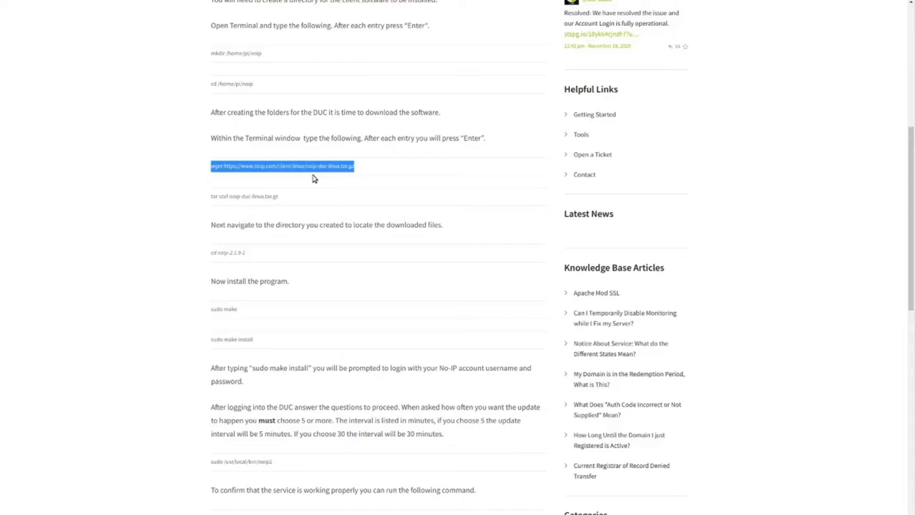
Examine the article's commands for extracting the archive, entering the noip-2.1.9-1 directory, and building and starting the client.
{"action": "double_click", "coordinate": [252, 198]}
{"action": "left_click", "coordinate": [253, 197]}
{"action": "scroll", "coordinate": [254, 227], "scroll_direction": "down", "scroll_amount": 1}
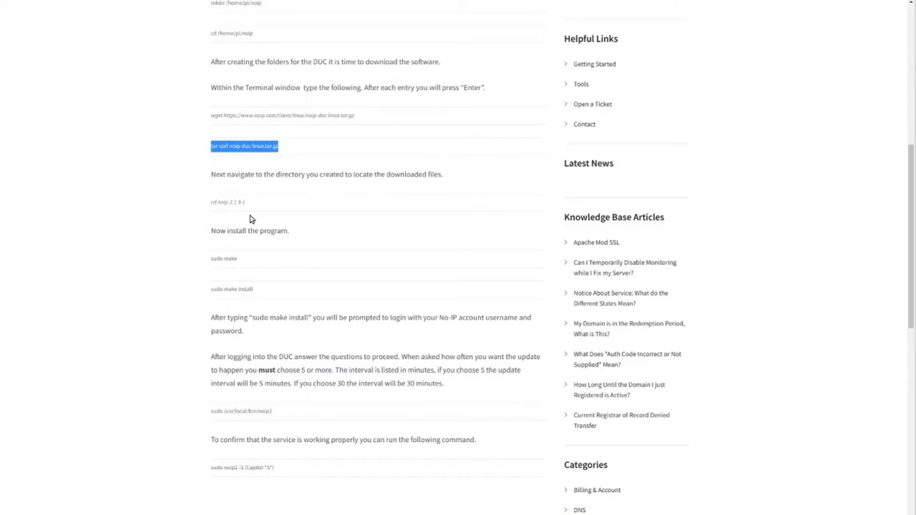
{"action": "triple_click", "coordinate": [243, 202]}
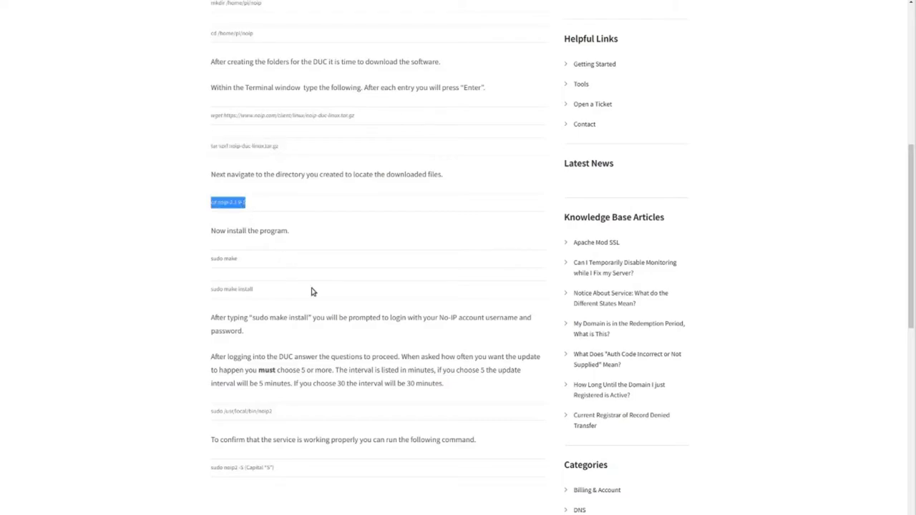
{"action": "scroll", "coordinate": [311, 291], "scroll_direction": "down", "scroll_amount": 1}
{"action": "double_click", "coordinate": [234, 151]}
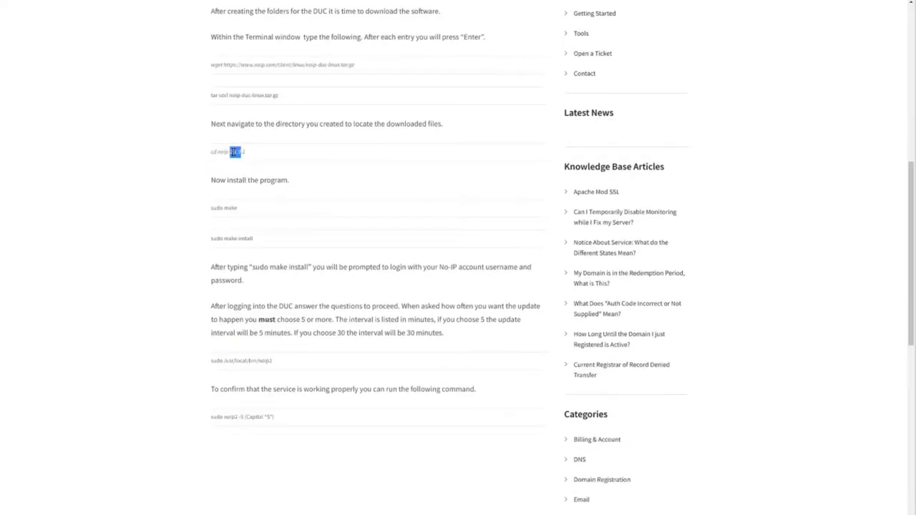
{"action": "left_click", "coordinate": [246, 139]}
{"action": "scroll", "coordinate": [242, 210], "scroll_direction": "down", "scroll_amount": 1}
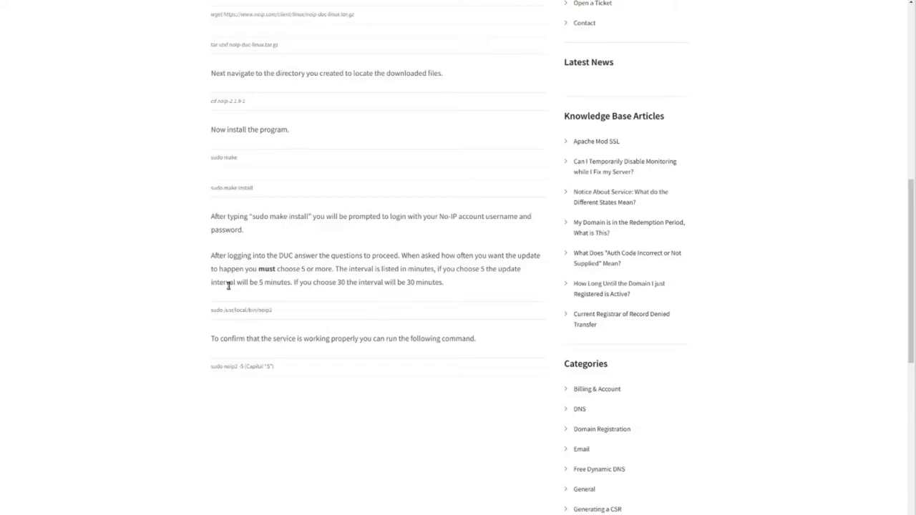
{"action": "scroll", "coordinate": [229, 287], "scroll_direction": "down", "scroll_amount": 1}
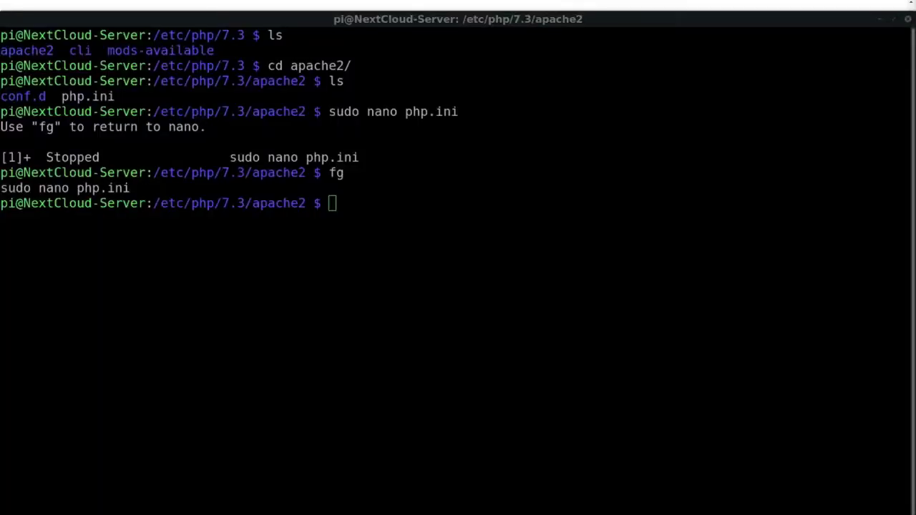
Switch to the Pluma note, highlight the IP address and the /nextcloud suffix in turn, and minimize the editor.
{"action": "key", "text": "alt+Tab"}
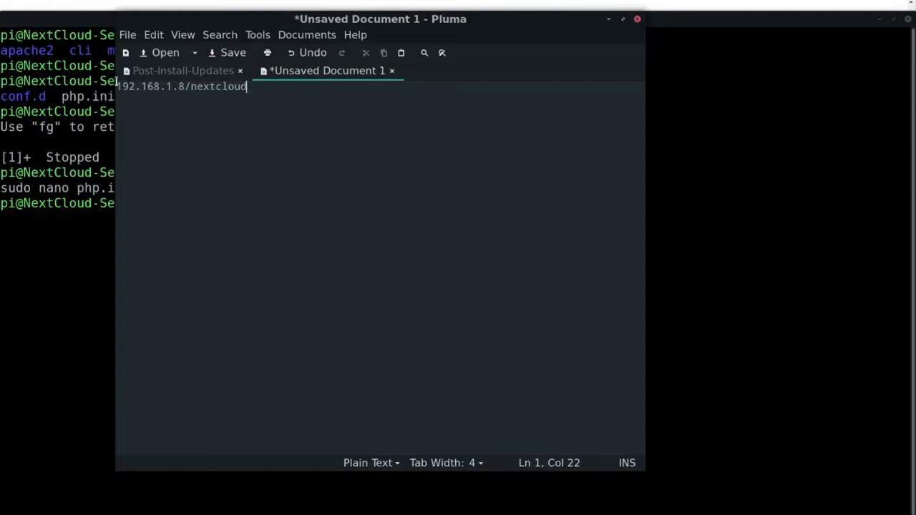
{"action": "left_click_drag", "start_coordinate": [116, 85], "coordinate": [185, 86]}
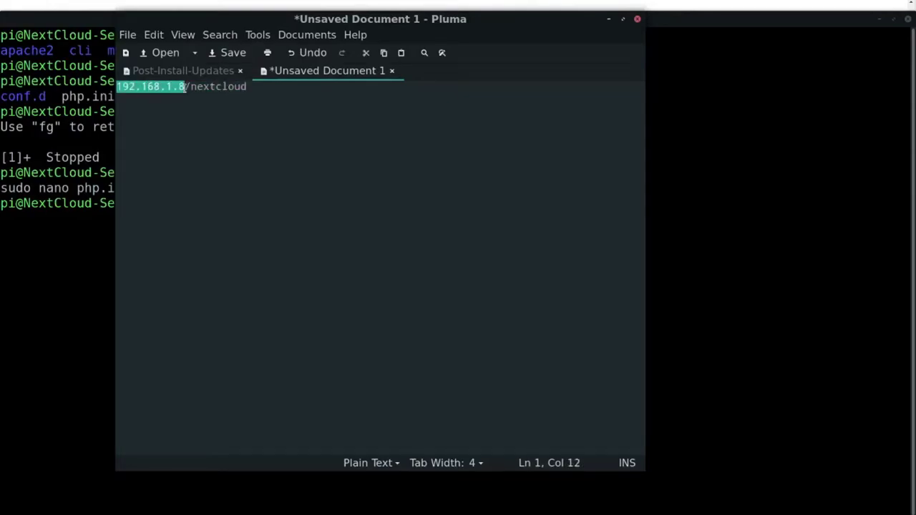
{"action": "left_click", "coordinate": [190, 87]}
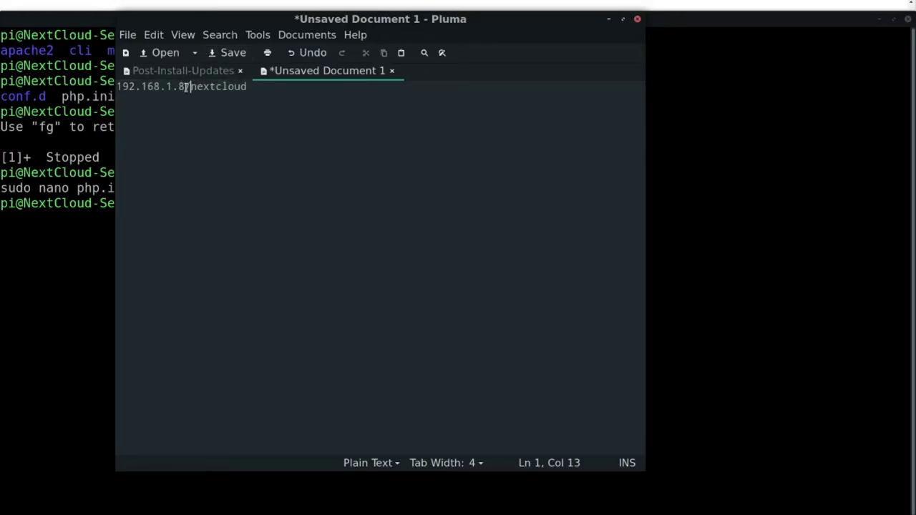
{"action": "left_click_drag", "start_coordinate": [185, 86], "coordinate": [523, 97]}
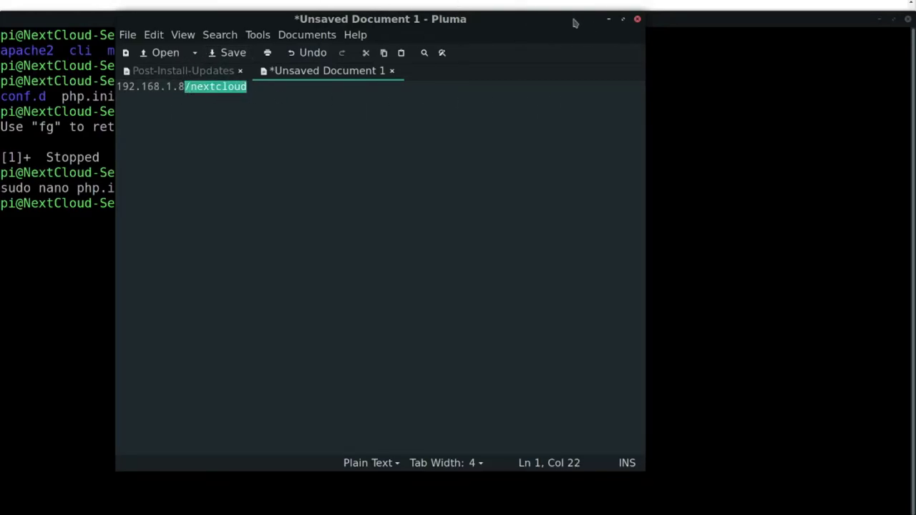
{"action": "left_click", "coordinate": [608, 18]}
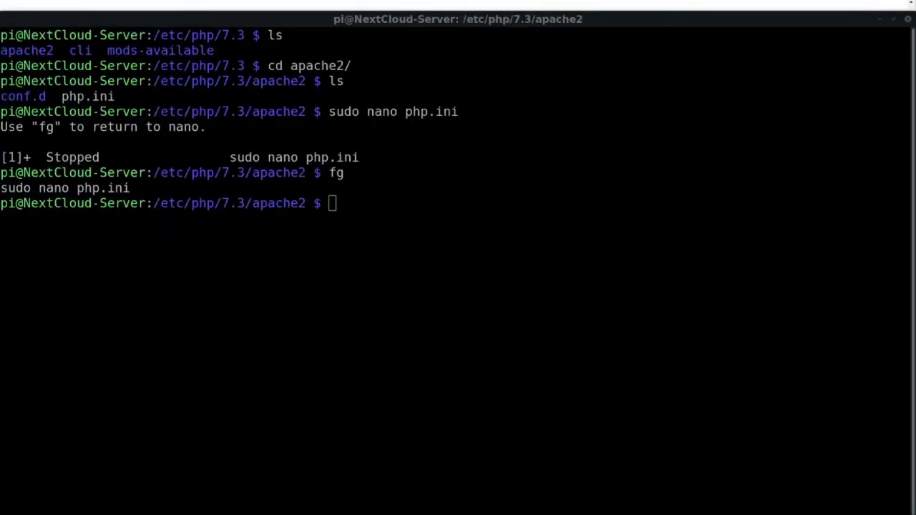
Change the terminal's working directory to /etc/apache2/sites-available/.
{"action": "left_click", "coordinate": [364, 236]}
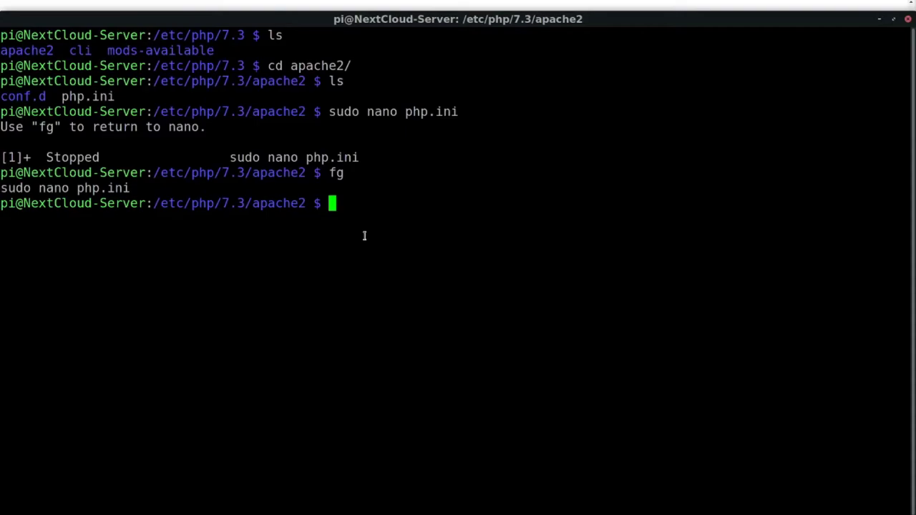
{"action": "type", "text": "cd /etc/apac"}
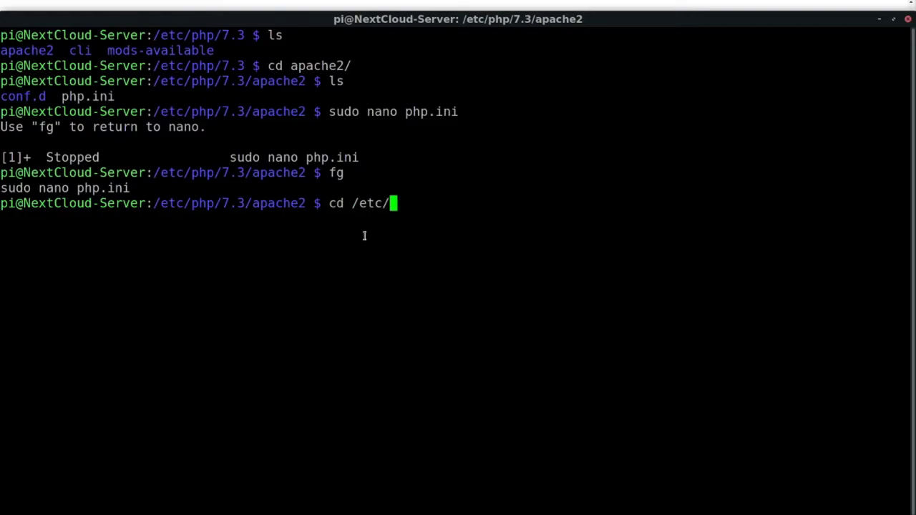
{"action": "key", "text": "Tab"}
{"action": "type", "text": "sites-av"}
{"action": "key", "text": "Tab"}
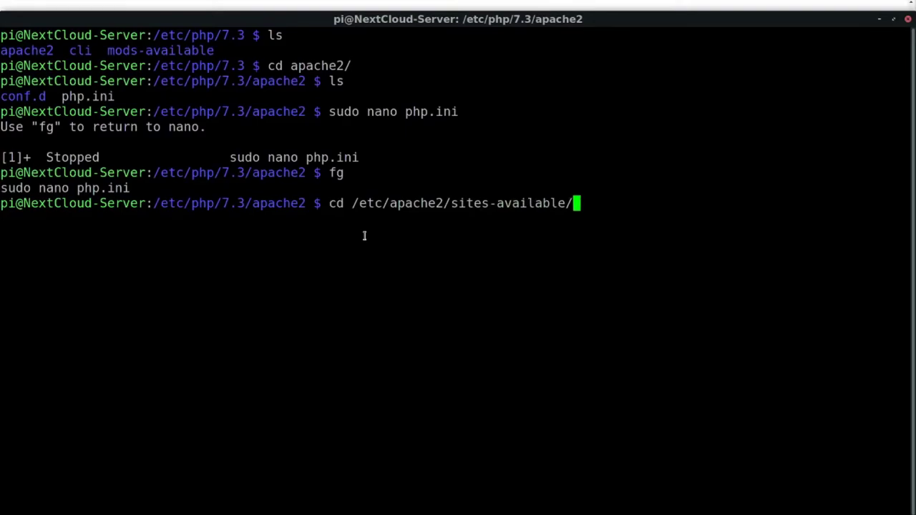
{"action": "key", "text": "Return"}
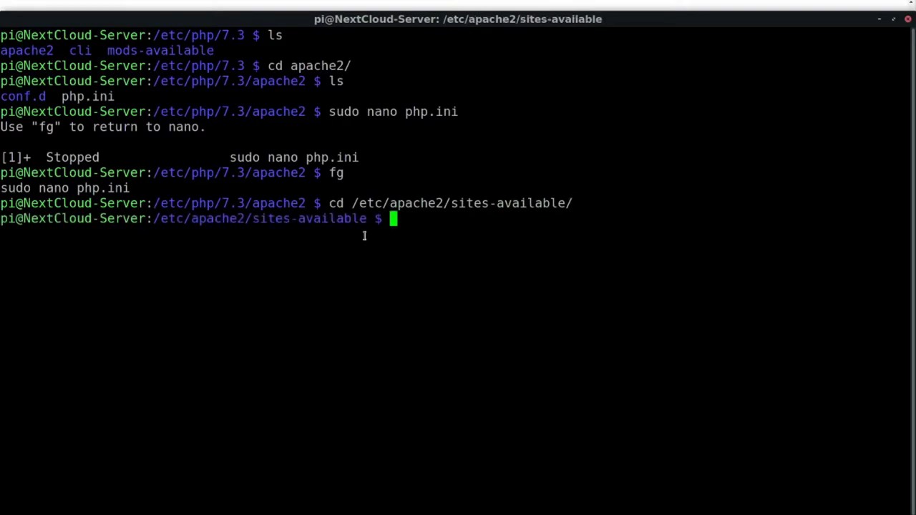
Open 000-default.conf in nano without sudo rights.
{"action": "type", "text": "nano 00"}
{"action": "key", "text": "Tab"}
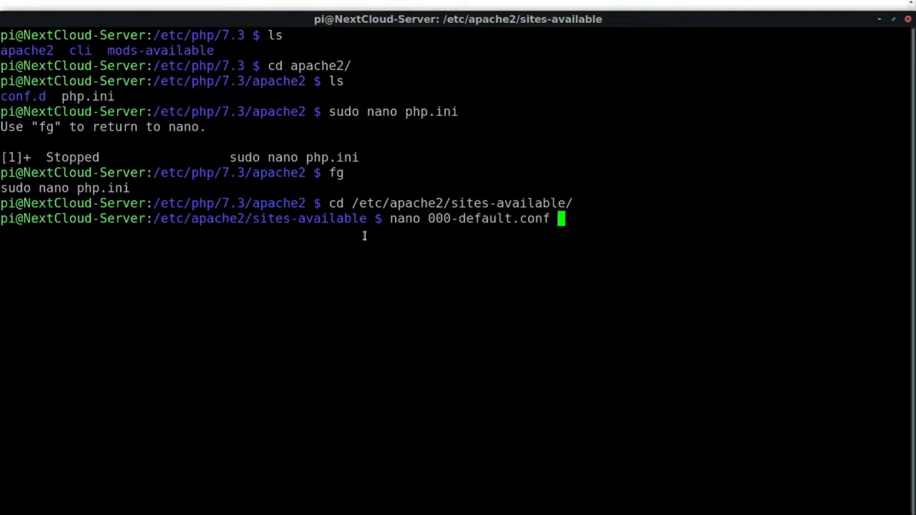
{"action": "key", "text": "Return"}
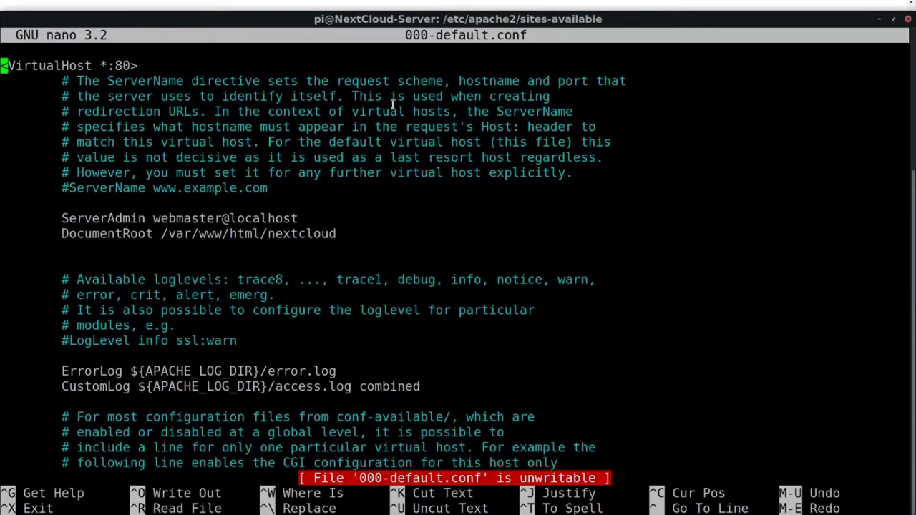
Move the cursor to the DocumentRoot line and along its path to examine the served directory.
{"action": "key", "text": "Down"}
{"action": "key", "text": "Down"}
{"action": "key", "text": "Down"}
{"action": "key", "text": "Down"}
{"action": "key", "text": "Down"}
{"action": "key", "text": "Down"}
{"action": "key", "text": "Down"}
{"action": "key", "text": "Down"}
{"action": "key", "text": "Down"}
{"action": "key", "text": "Down"}
{"action": "key", "text": "Down"}
{"action": "key", "text": "Down"}
{"action": "key", "text": "Down"}
{"action": "key", "text": "Down"}
{"action": "key", "text": "Down"}
{"action": "key", "text": "Up"}
{"action": "key", "text": "Up"}
{"action": "key", "text": "Up"}
{"action": "key", "text": "Up"}
{"action": "key", "text": "Up"}
{"action": "key", "text": "Up"}
{"action": "key", "text": "Down"}
{"action": "key", "text": "Down"}
{"action": "key", "text": "Right"}
{"action": "key", "text": "Right"}
{"action": "key", "text": "Right"}
{"action": "key", "text": "Right"}
{"action": "key", "text": "Right"}
{"action": "key", "text": "Right"}
{"action": "key", "text": "Right"}
{"action": "key", "text": "Right"}
{"action": "key", "text": "Right"}
{"action": "key", "text": "Right"}
{"action": "key", "text": "Right"}
{"action": "key", "text": "Right"}
{"action": "key", "text": "Right"}
{"action": "key", "text": "Right"}
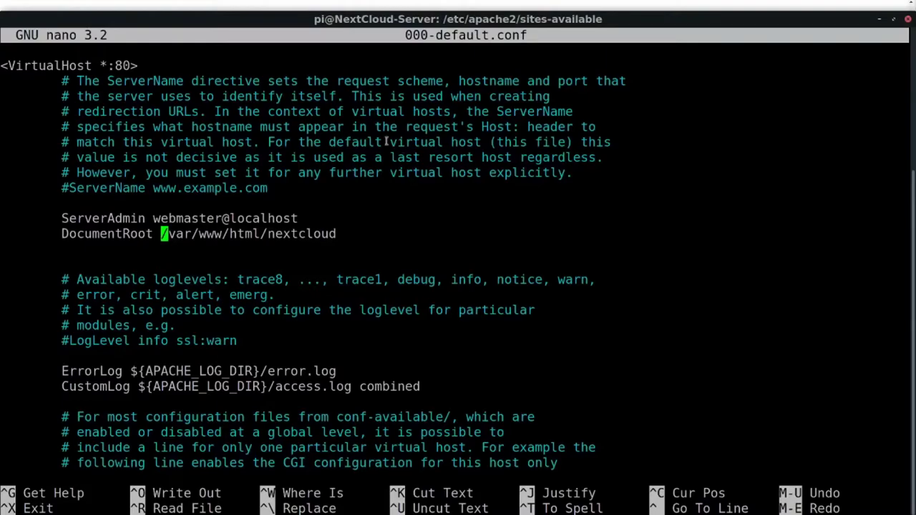
{"action": "key", "text": "Right"}
{"action": "key", "text": "Right"}
{"action": "key", "text": "Right"}
{"action": "key", "text": "Right"}
{"action": "key", "text": "Right"}
{"action": "key", "text": "Right"}
{"action": "key", "text": "Right"}
{"action": "key", "text": "Right"}
{"action": "key", "text": "Right"}
{"action": "key", "text": "Right"}
{"action": "key", "text": "Right"}
{"action": "key", "text": "Right"}
{"action": "key", "text": "Left"}
{"action": "key", "text": "Left"}
{"action": "key", "text": "Left"}
{"action": "key", "text": "Left"}
{"action": "key", "text": "Left"}
{"action": "key", "text": "Left"}
{"action": "key", "text": "Left"}
{"action": "key", "text": "Left"}
{"action": "key", "text": "Left"}
{"action": "key", "text": "Right"}
{"action": "key", "text": "Right"}
{"action": "key", "text": "Right"}
{"action": "key", "text": "Right"}
{"action": "key", "text": "Right"}
{"action": "key", "text": "Right"}
{"action": "key", "text": "Right"}
{"action": "key", "text": "Right"}
Compare the DocumentRoot path with the address in the Pluma note, then return to the terminal.
{"action": "key", "text": "alt+Tab"}
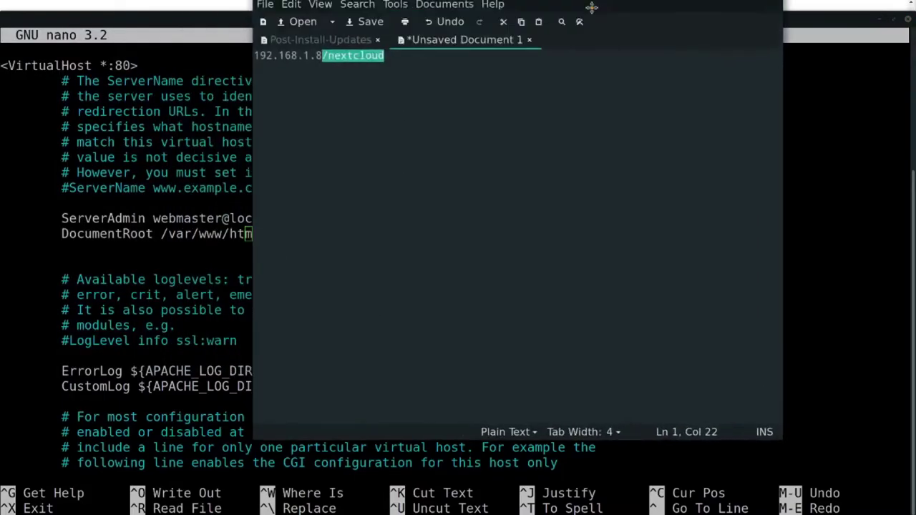
{"action": "left_click_drag", "start_coordinate": [628, 51], "coordinate": [596, 70]}
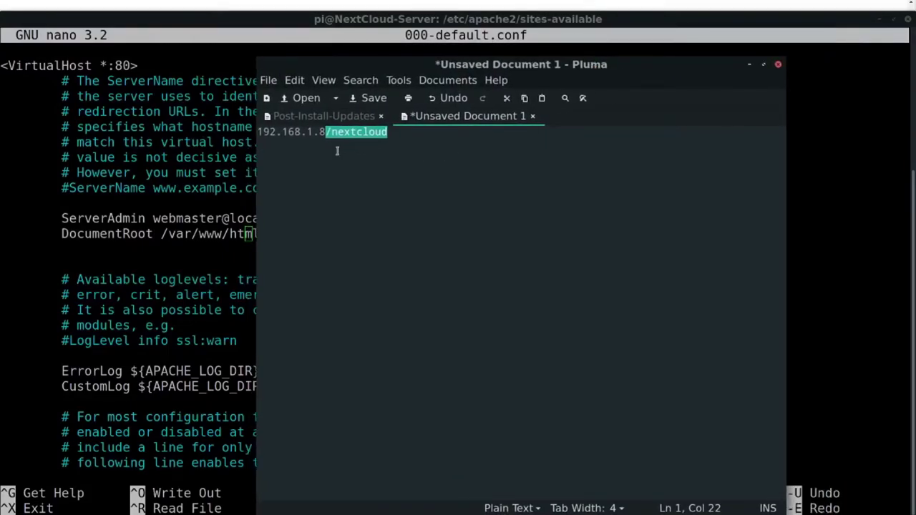
{"action": "key", "text": "alt+Tab"}
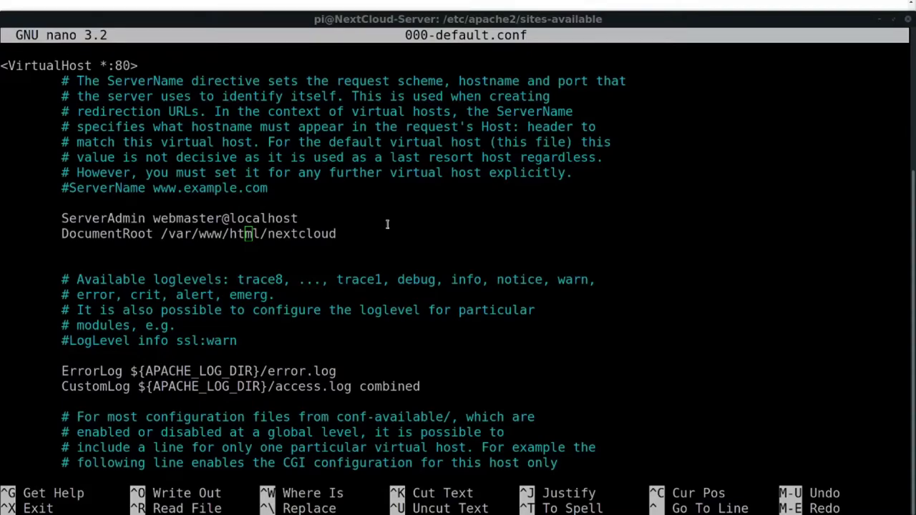
Add the example domain myurl.com two lines below the 192.168.1.8/nextcloud address in the Pluma note, then return to the terminal.
{"action": "key", "text": "alt+Tab"}
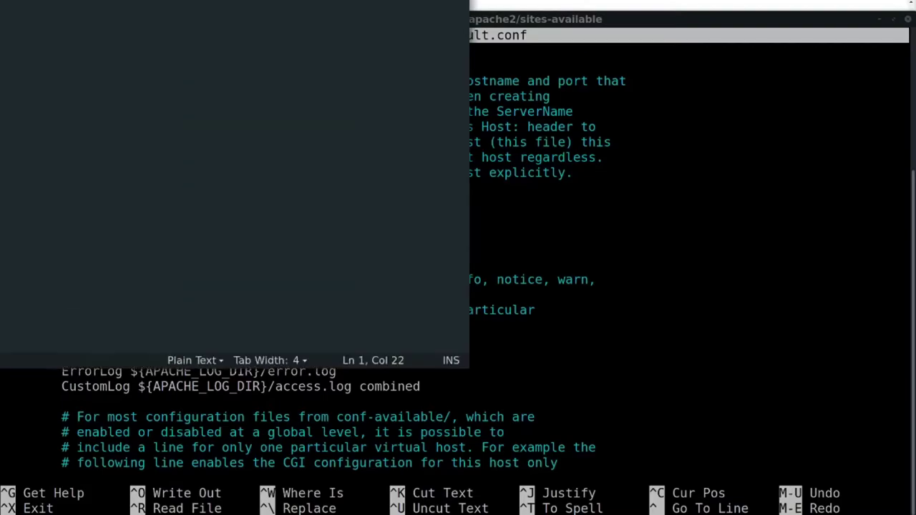
{"action": "left_click", "coordinate": [561, 86]}
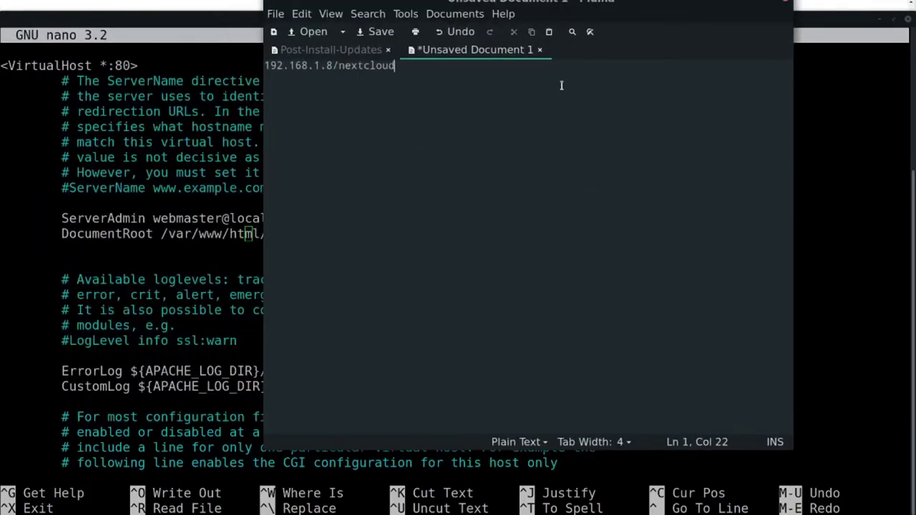
{"action": "key", "text": "Return"}
{"action": "key", "text": "Return"}
{"action": "type", "text": "m"}
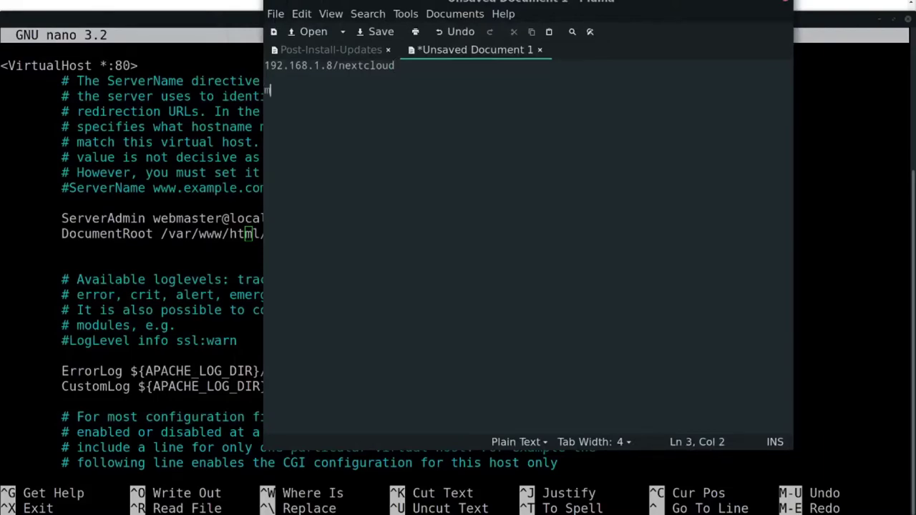
{"action": "type", "text": "yurl.com"}
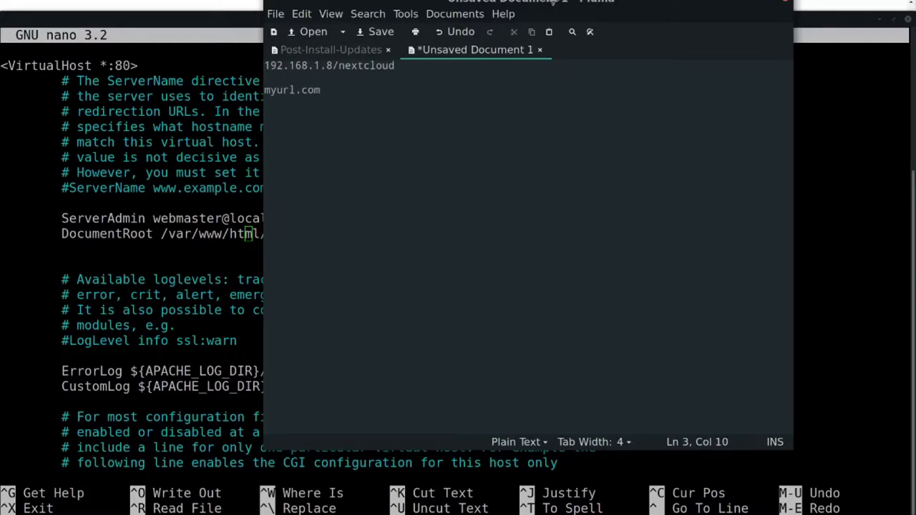
{"action": "key", "text": "alt+Tab"}
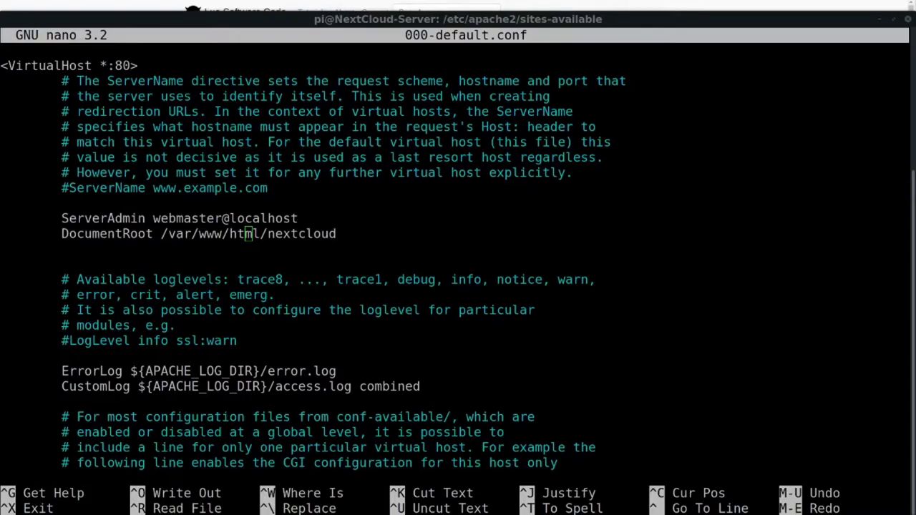
Close 000-default.conf in nano and list the contents of the sites-available directory.
{"action": "left_click", "coordinate": [287, 157]}
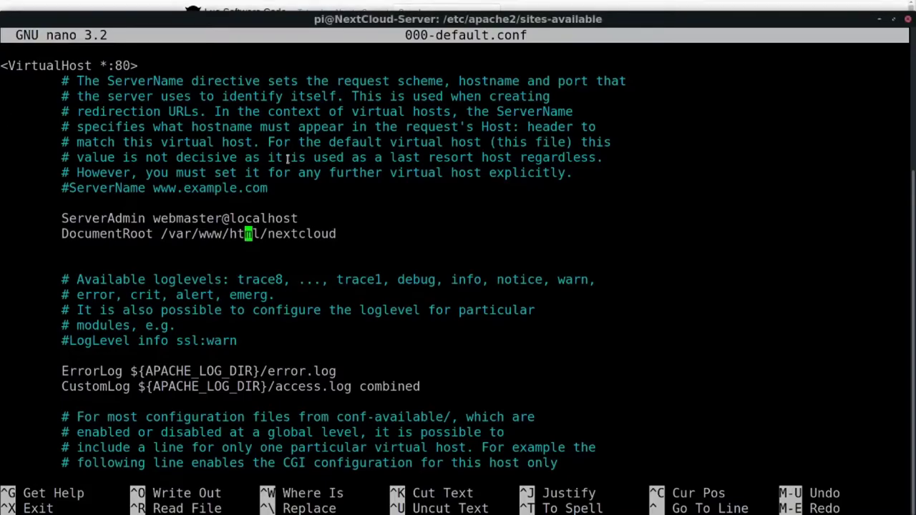
{"action": "key", "text": "ctrl+x"}
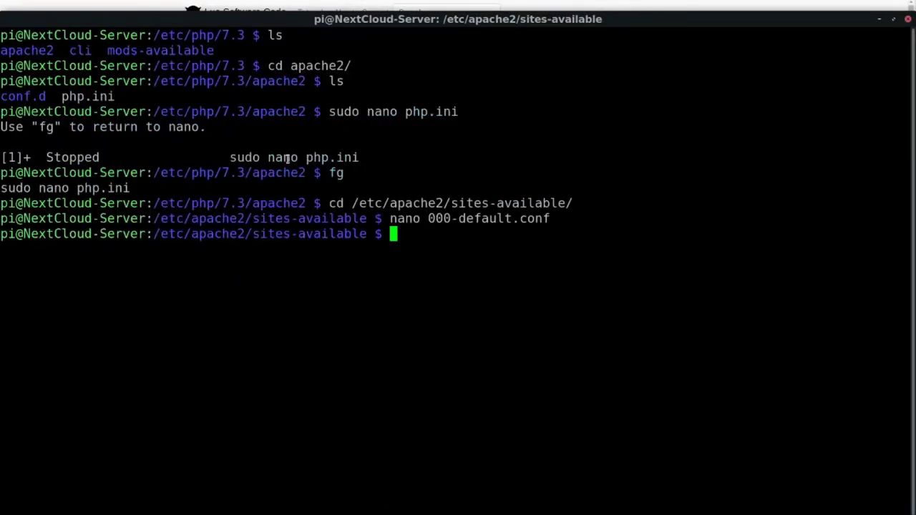
{"action": "type", "text": "ls"}
{"action": "key", "text": "Return"}
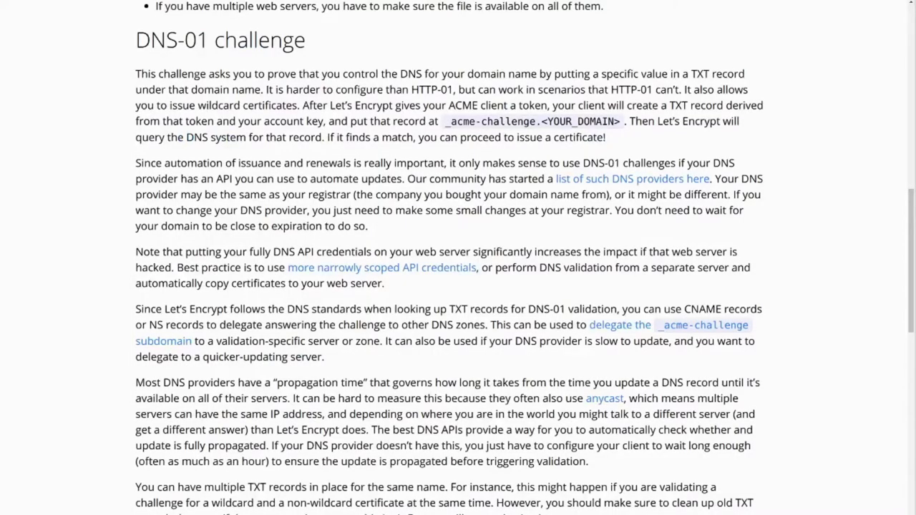
Examine Let's Encrypt's DNS-01 challenge documentation and the three certbot installation commands in the Lua Software Code tutorial.
{"action": "scroll", "coordinate": [609, 135], "scroll_direction": "up", "scroll_amount": 5}
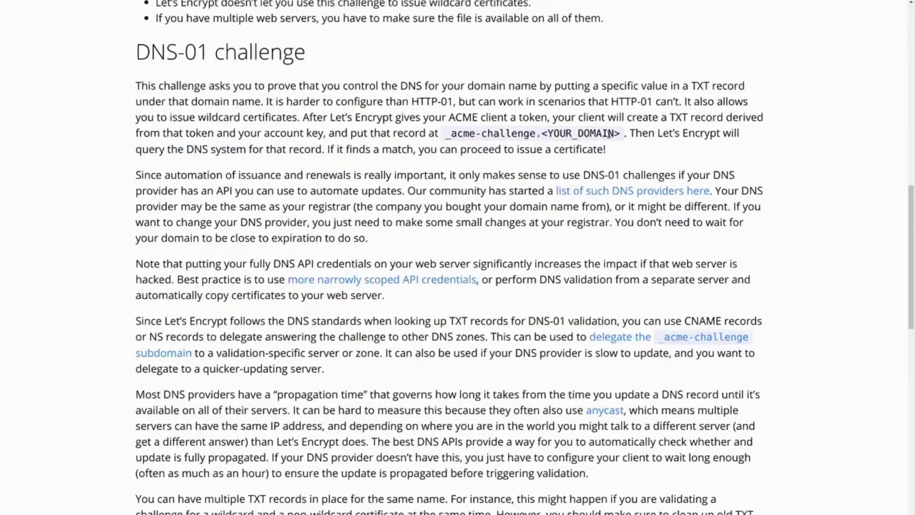
{"action": "scroll", "coordinate": [610, 136], "scroll_direction": "up", "scroll_amount": 5}
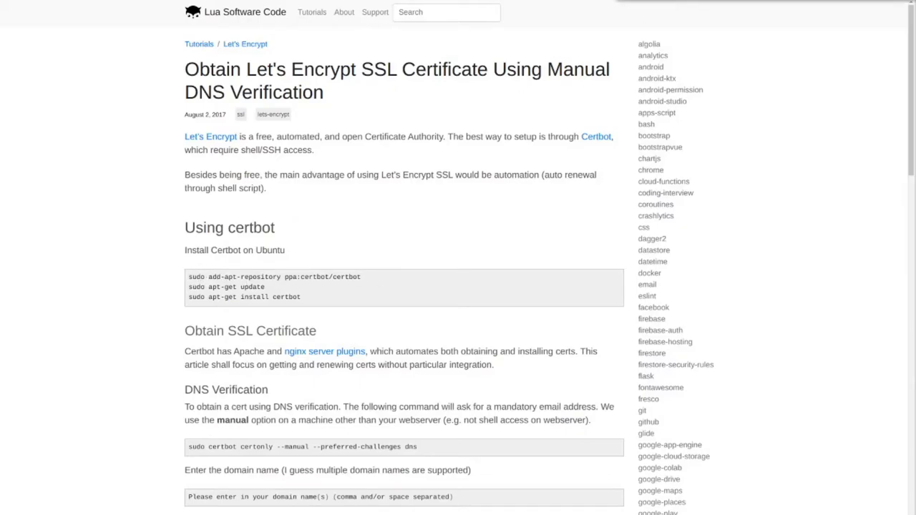
{"action": "triple_click", "coordinate": [314, 278]}
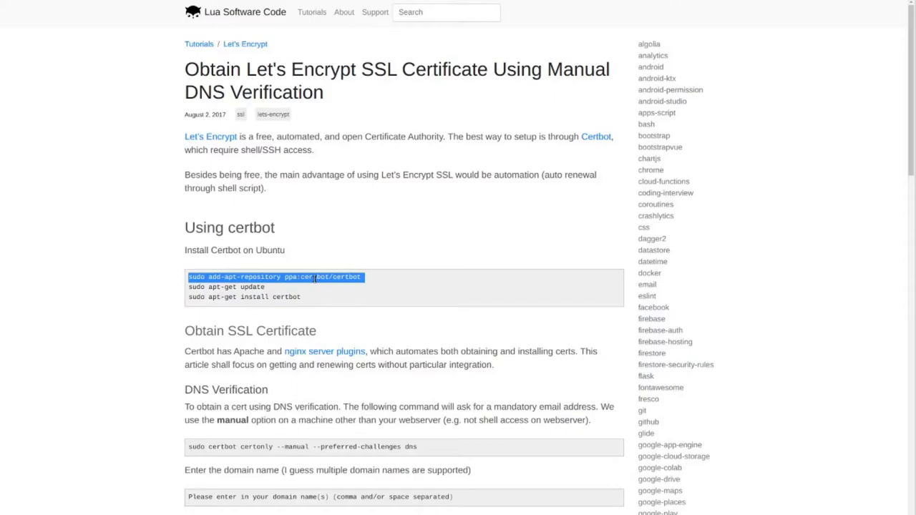
{"action": "double_click", "coordinate": [227, 288]}
{"action": "left_click", "coordinate": [403, 299]}
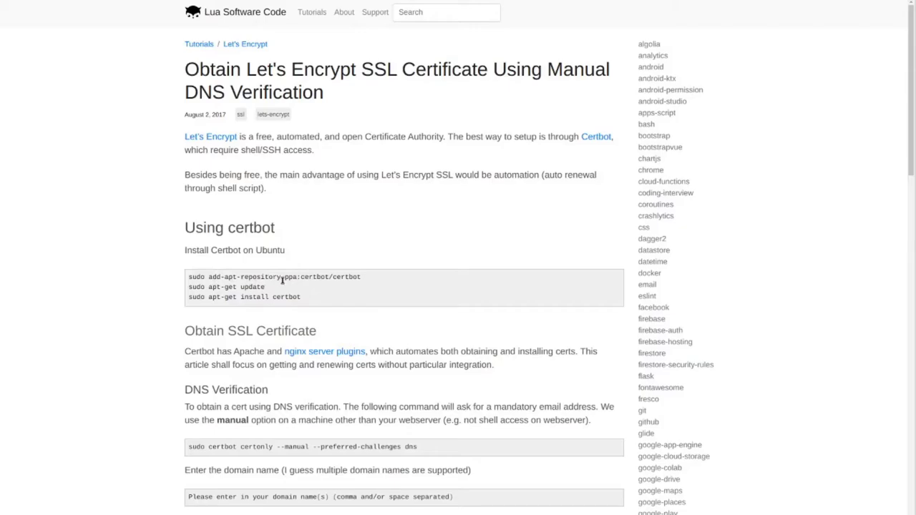
{"action": "left_click_drag", "start_coordinate": [285, 278], "coordinate": [360, 289]}
{"action": "left_click", "coordinate": [360, 290]}
{"action": "double_click", "coordinate": [248, 287]}
{"action": "left_click", "coordinate": [248, 287]}
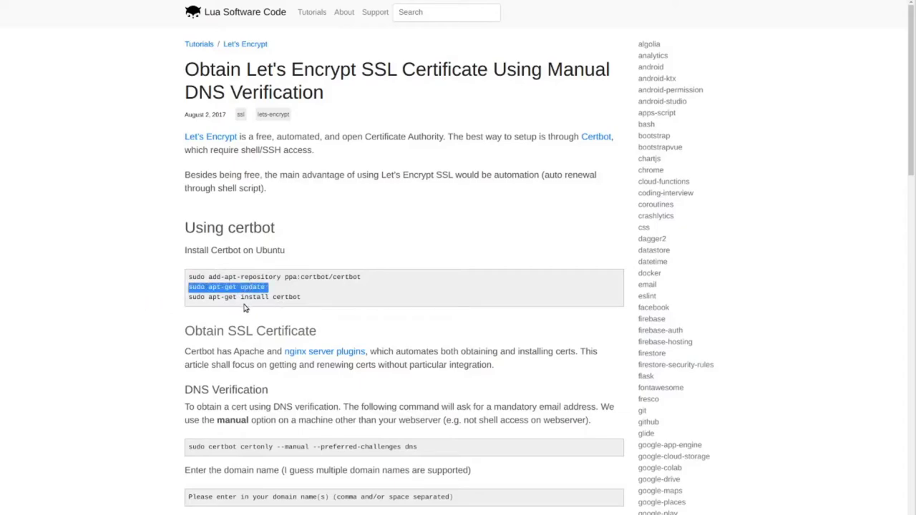
Run the tutorial's command sudo certbot certonly --manual --preferred-challenges dns in the terminal, requesting a certificate for myurldemo.com.
{"action": "scroll", "coordinate": [255, 300], "scroll_direction": "down", "scroll_amount": 3}
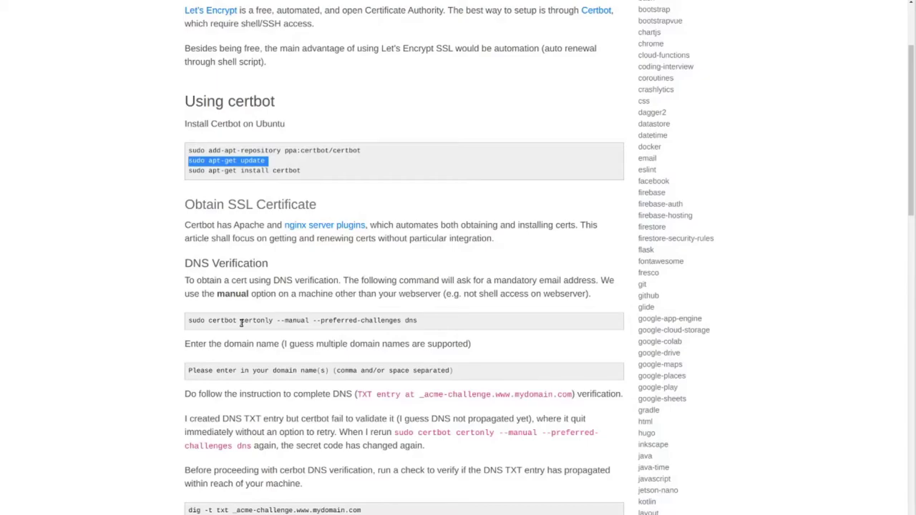
{"action": "triple_click", "coordinate": [242, 322]}
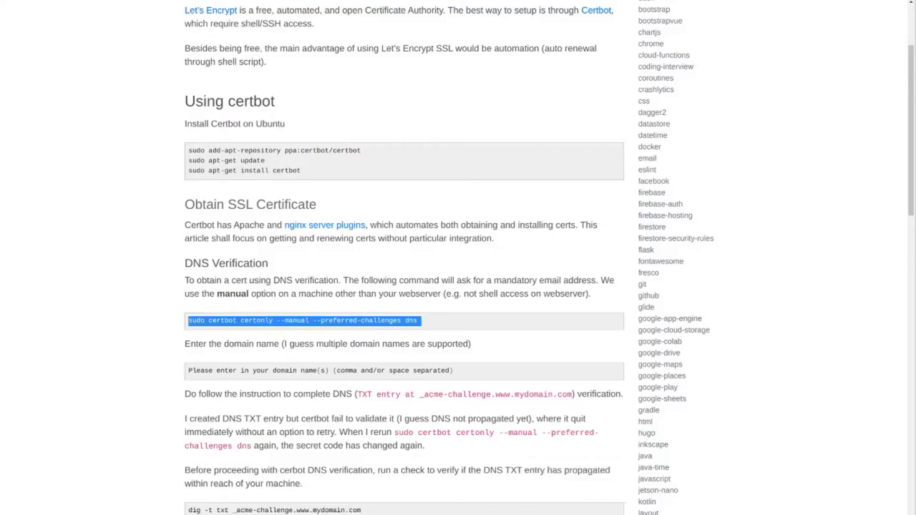
{"action": "key", "text": "alt+Tab"}
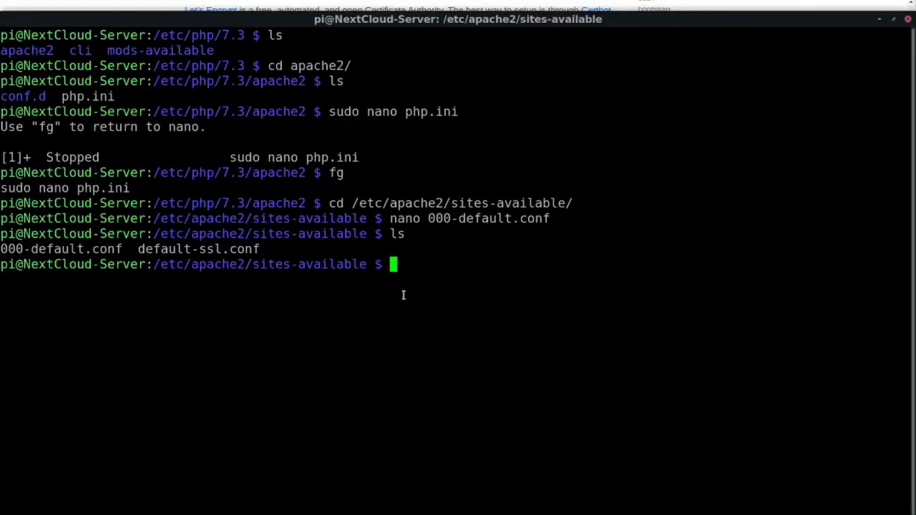
{"action": "key", "text": "ctrl+shift+v"}
{"action": "key", "text": "Return"}
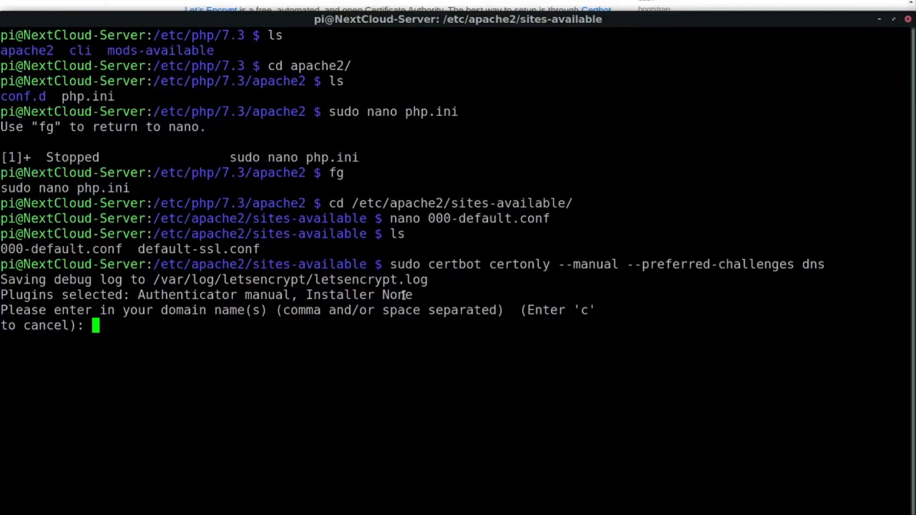
{"action": "type", "text": "myurldemo.com"}
{"action": "key", "text": "Return"}
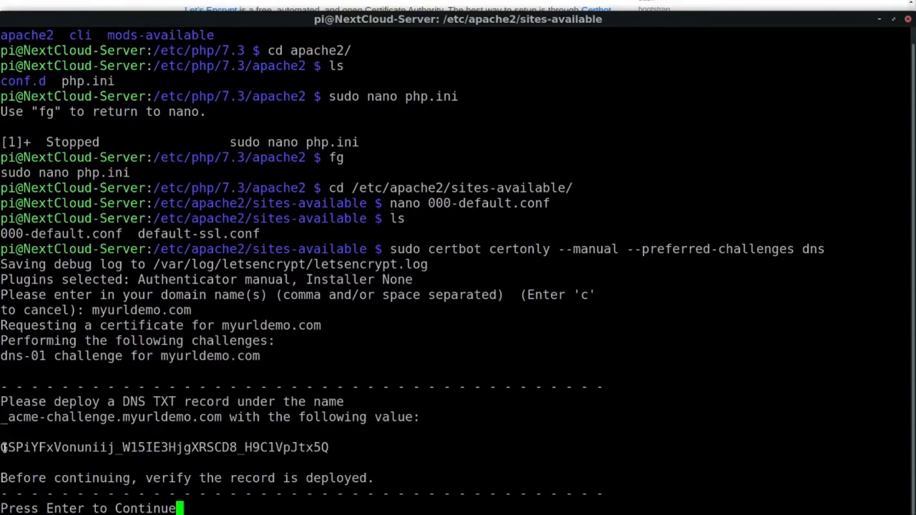
Select certbot's DNS challenge value, check the TXT option among No-IP's advanced records, and let certbot continue its verification.
{"action": "left_click_drag", "start_coordinate": [3, 447], "coordinate": [327, 447]}
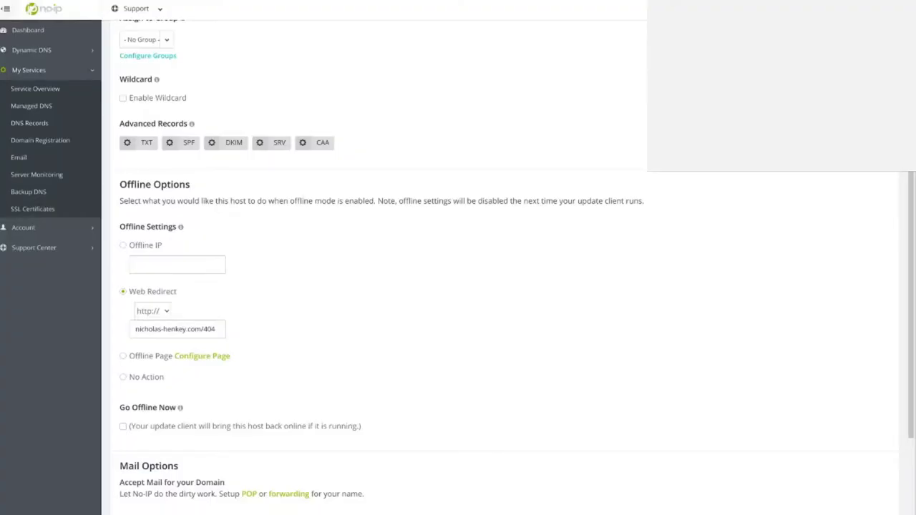
{"action": "left_click", "coordinate": [135, 144]}
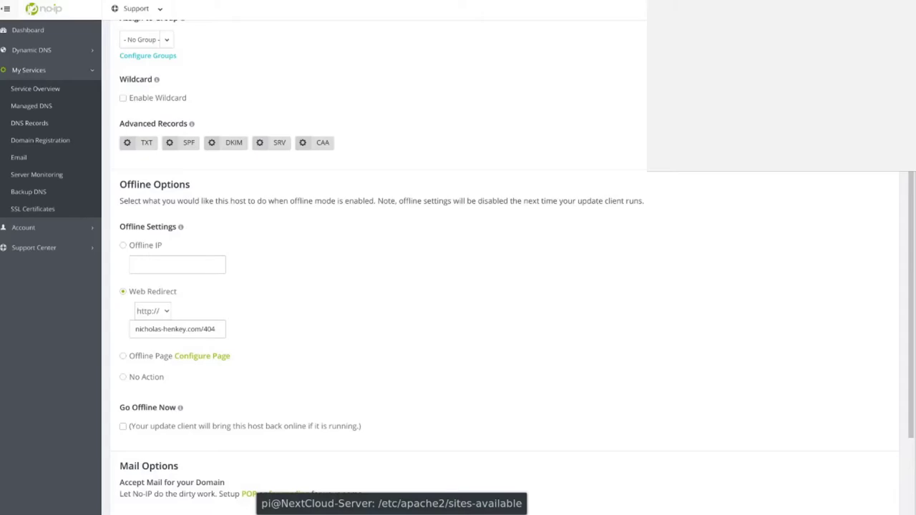
{"action": "left_click", "coordinate": [391, 512]}
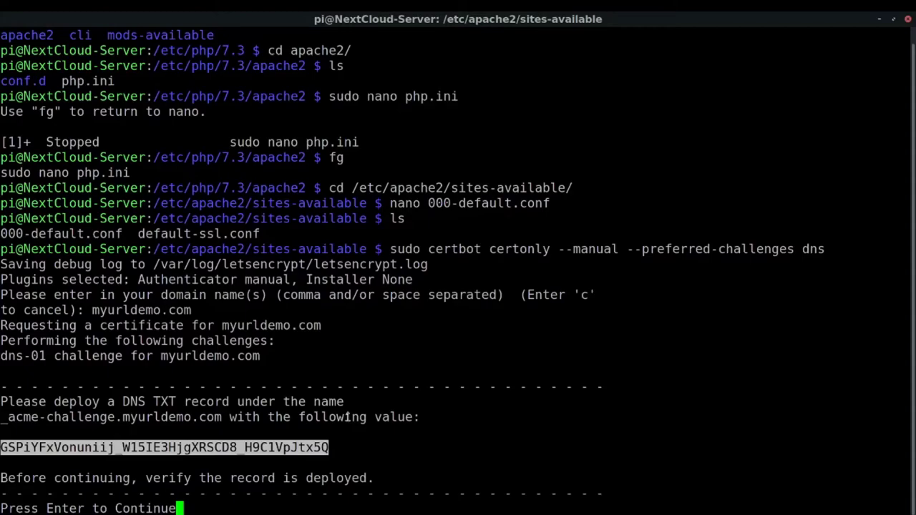
{"action": "key", "text": "Return"}
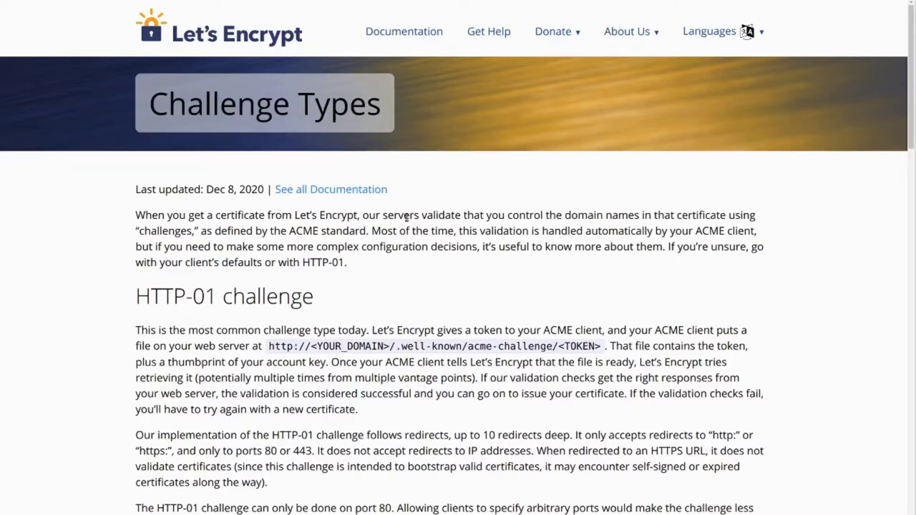
Review the HTTP-01 and DNS-01 sections on Let's Encrypt's Challenge Types page and the blog post "Enable SSL for apache server in 5 minutes".
{"action": "scroll", "coordinate": [408, 218], "scroll_direction": "down", "scroll_amount": 3}
{"action": "scroll", "coordinate": [404, 207], "scroll_direction": "down", "scroll_amount": 4}
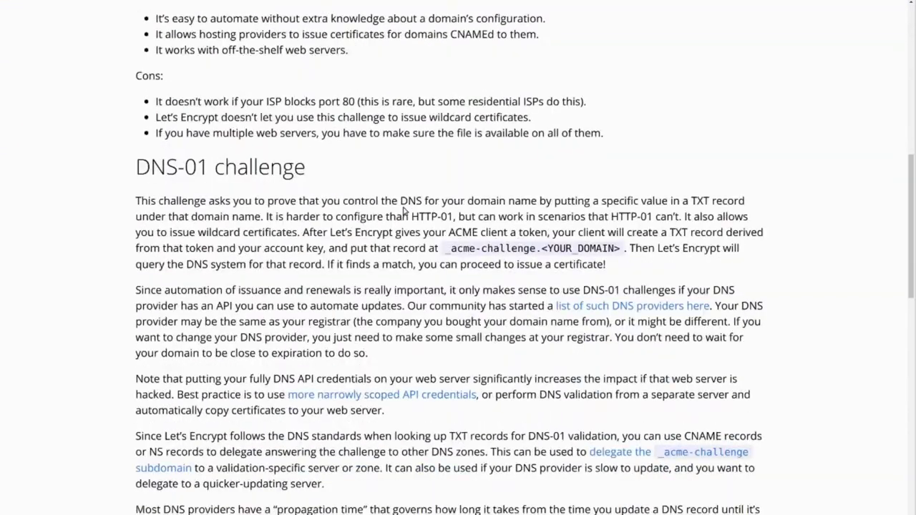
{"action": "scroll", "coordinate": [262, 204], "scroll_direction": "up", "scroll_amount": 2}
{"action": "scroll", "coordinate": [262, 204], "scroll_direction": "up", "scroll_amount": 5}
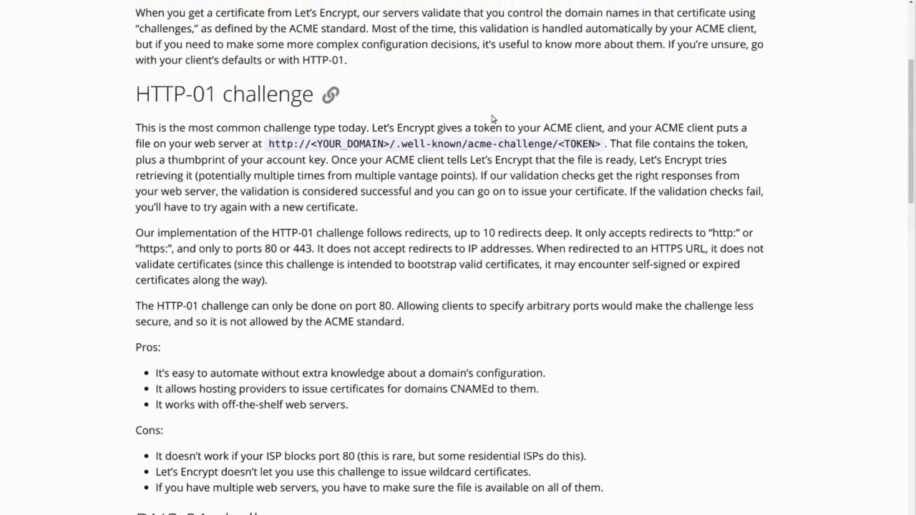
{"action": "scroll", "coordinate": [312, 433], "scroll_direction": "down", "scroll_amount": 2}
{"action": "scroll", "coordinate": [312, 433], "scroll_direction": "down", "scroll_amount": 4}
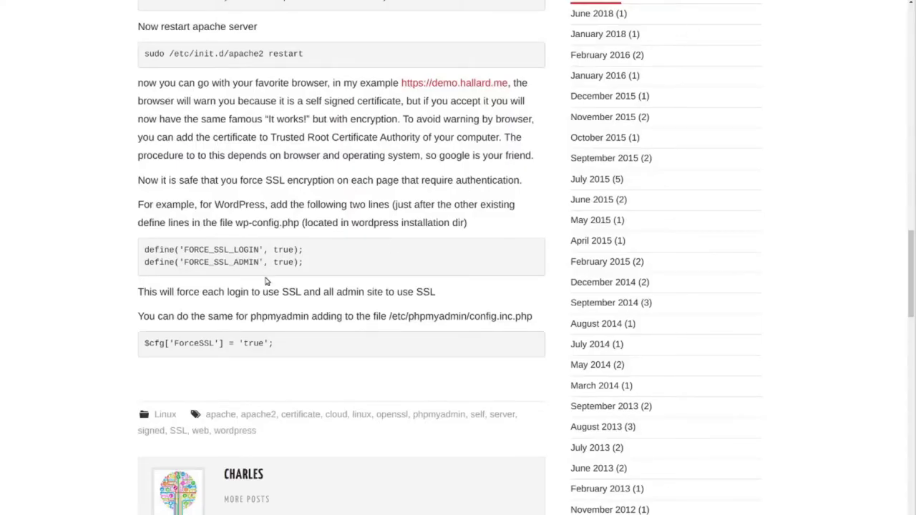
{"action": "scroll", "coordinate": [265, 279], "scroll_direction": "up", "scroll_amount": 8}
{"action": "scroll", "coordinate": [268, 277], "scroll_direction": "up", "scroll_amount": 15}
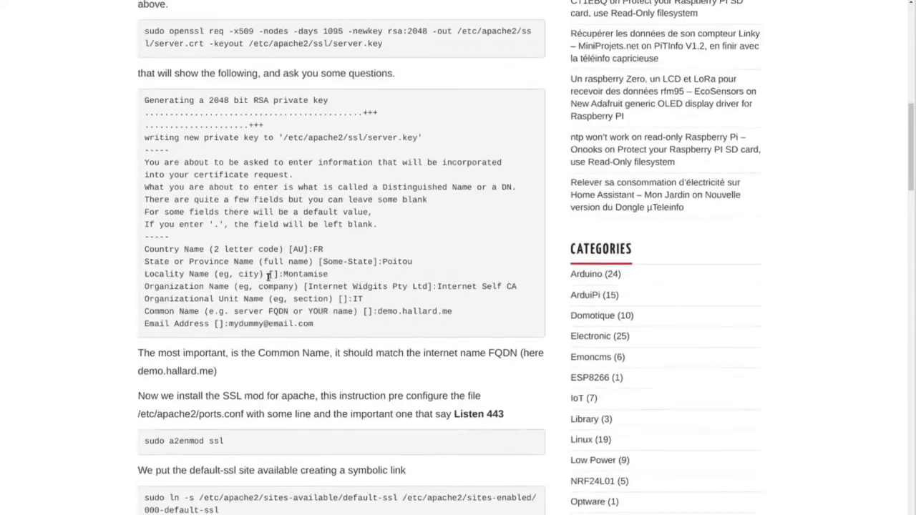
{"action": "scroll", "coordinate": [268, 277], "scroll_direction": "up", "scroll_amount": 1}
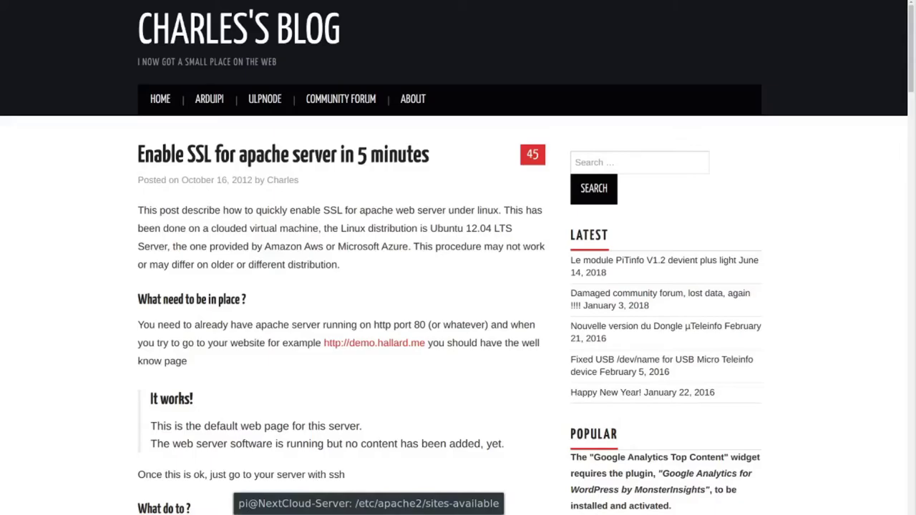
Return to the terminal, clear its output and change to the home directory.
{"action": "left_click", "coordinate": [369, 513]}
{"action": "left_click", "coordinate": [535, 286]}
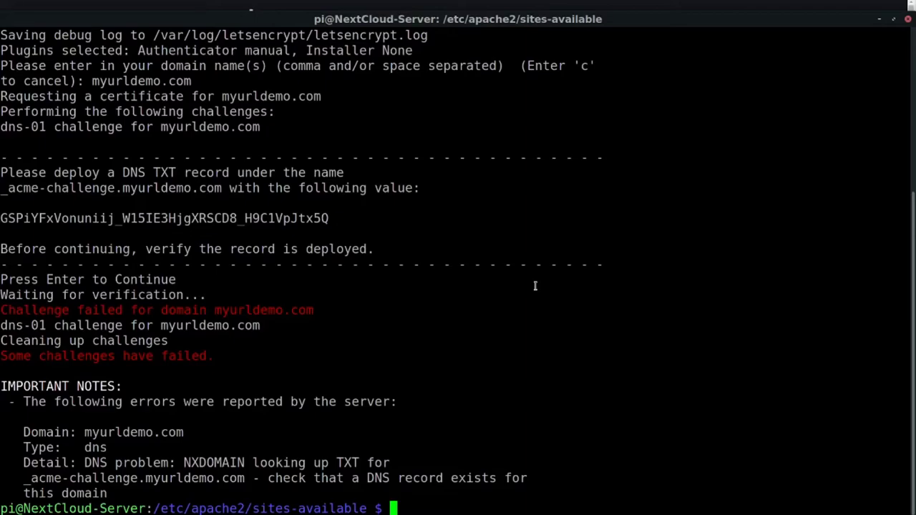
{"action": "type", "text": "clear"}
{"action": "key", "text": "Return"}
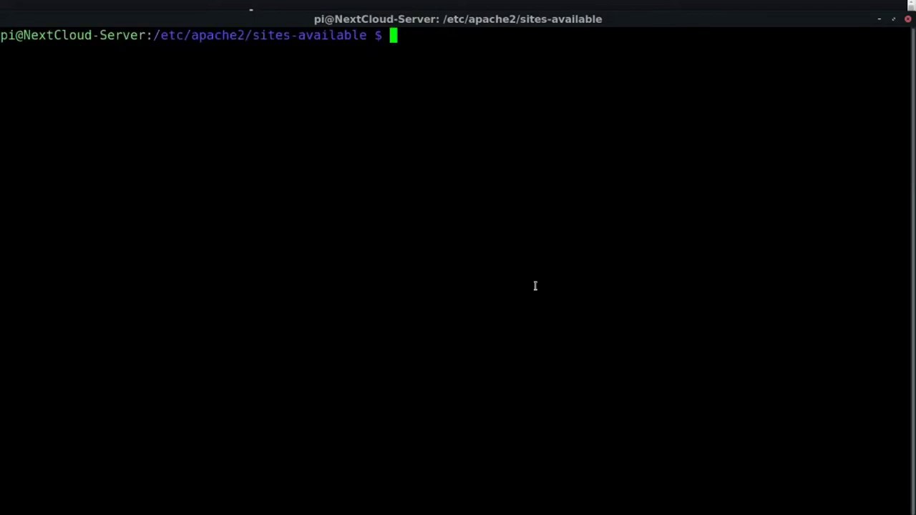
{"action": "type", "text": "cd"}
{"action": "key", "text": "Return"}
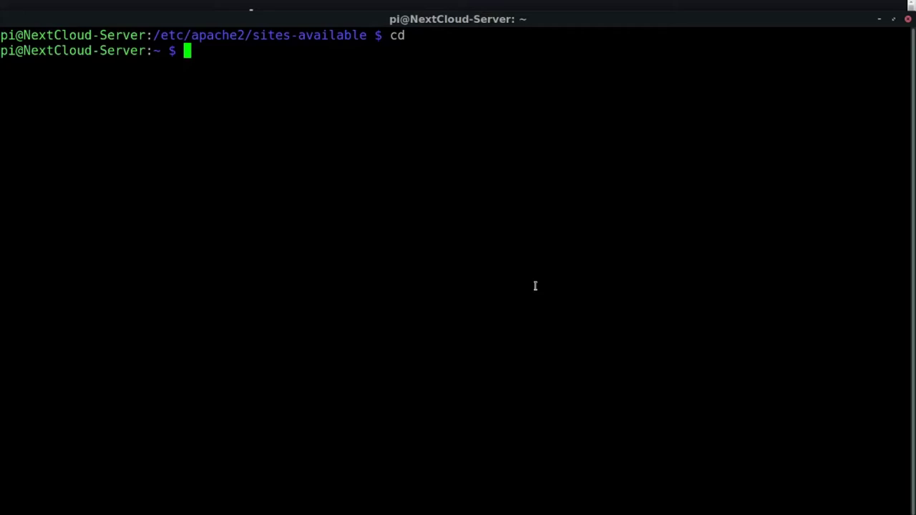
List the block devices with blkid and lsblk, and examine the PARTUUID of /dev/sdb1 alongside the mount points.
{"action": "type", "text": "blkid"}
{"action": "key", "text": "Return"}
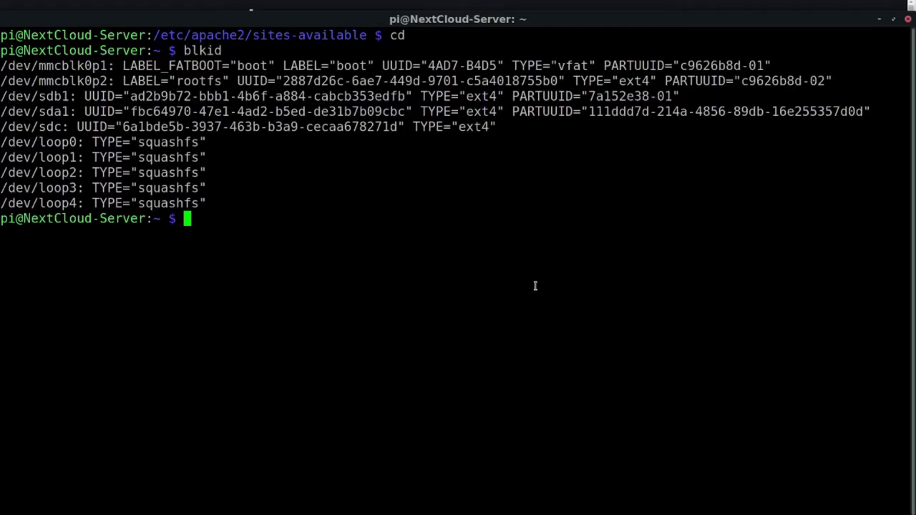
{"action": "type", "text": "lsblk"}
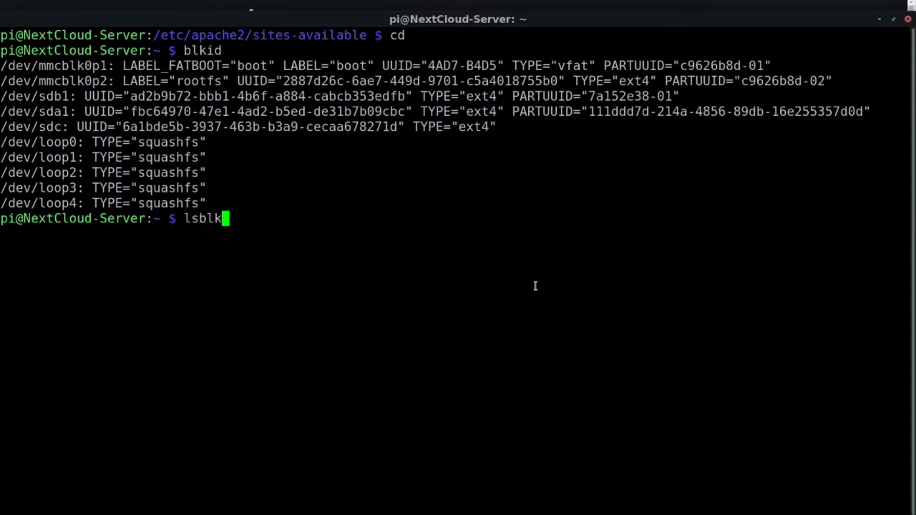
{"action": "key", "text": "Return"}
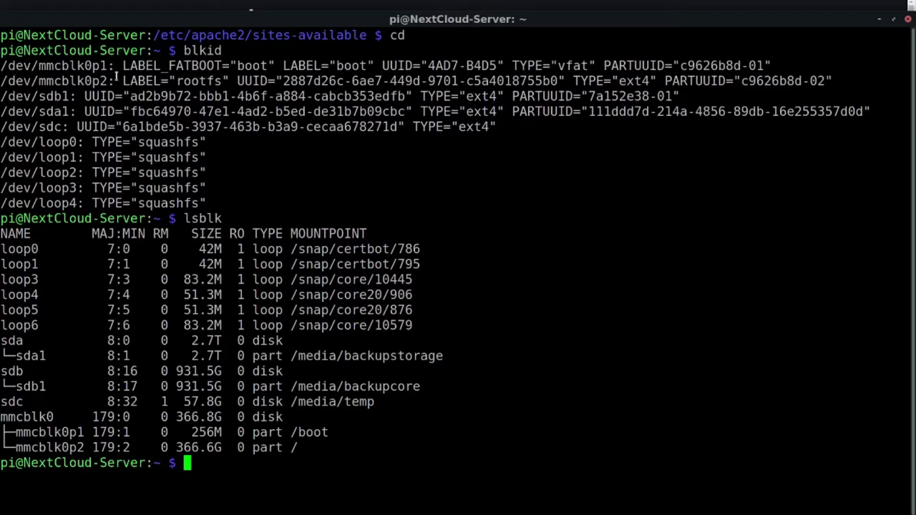
{"action": "left_click_drag", "start_coordinate": [512, 96], "coordinate": [693, 96]}
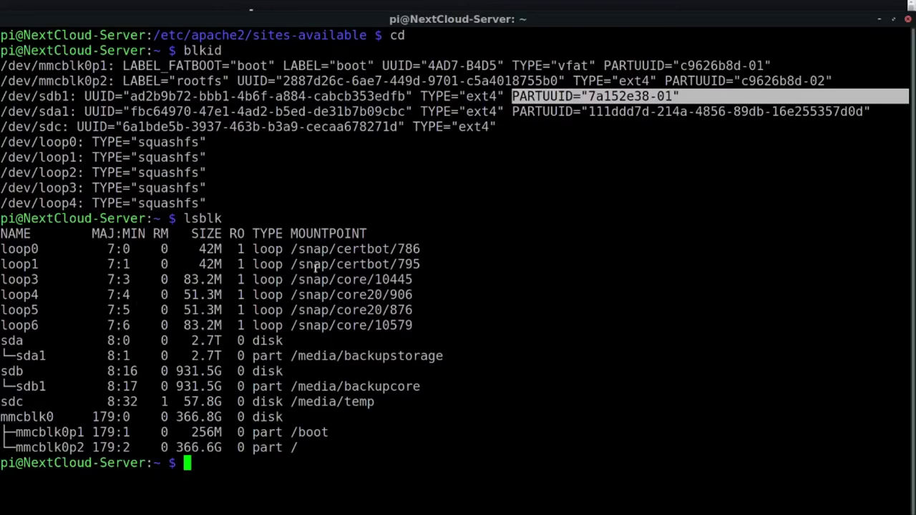
{"action": "left_click", "coordinate": [345, 469]}
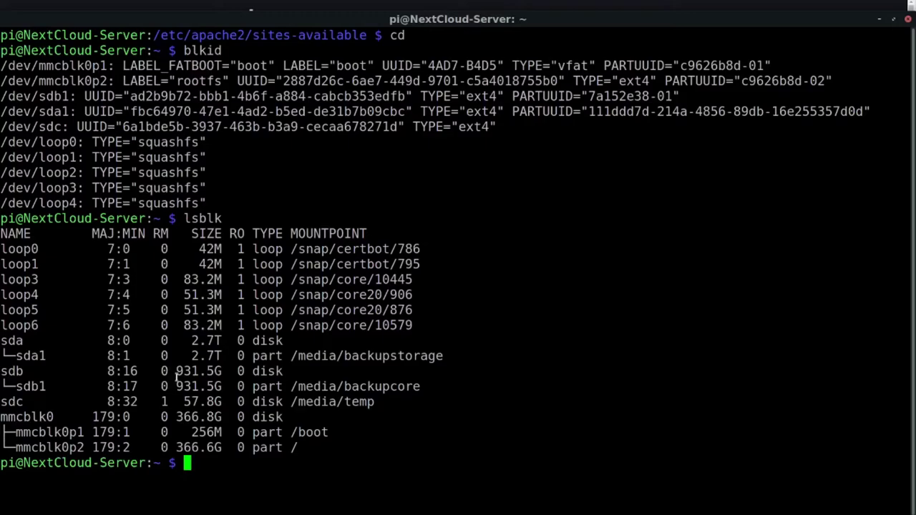
Compare the sizes of the sda and sdb disks in the lsblk output.
{"action": "left_click_drag", "start_coordinate": [176, 371], "coordinate": [323, 378]}
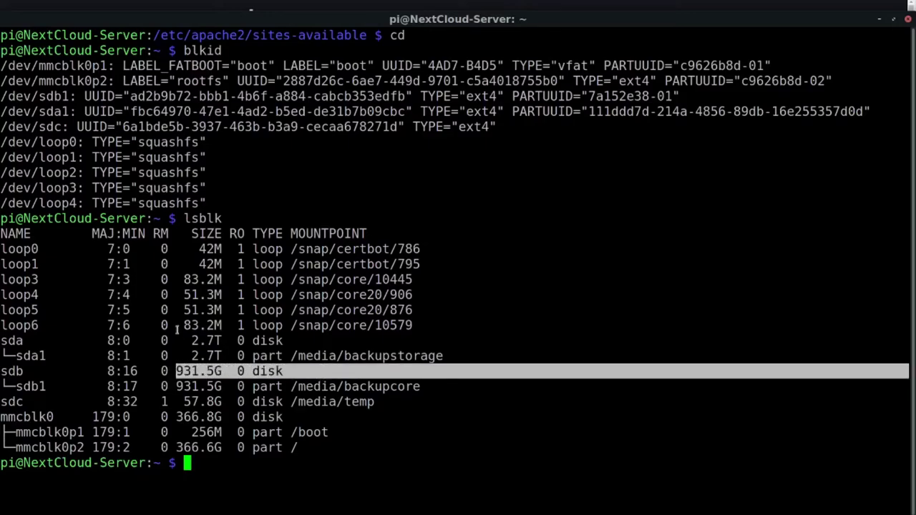
{"action": "left_click_drag", "start_coordinate": [191, 341], "coordinate": [283, 341]}
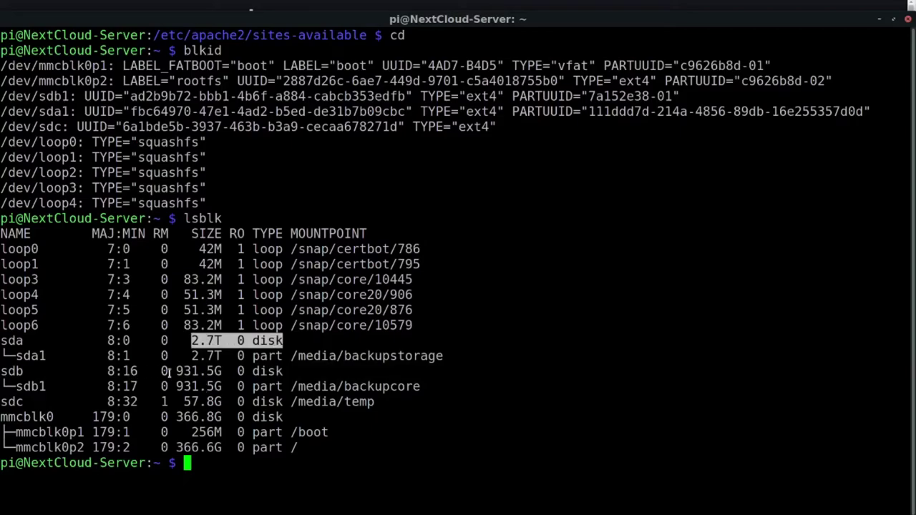
{"action": "left_click_drag", "start_coordinate": [178, 371], "coordinate": [228, 371]}
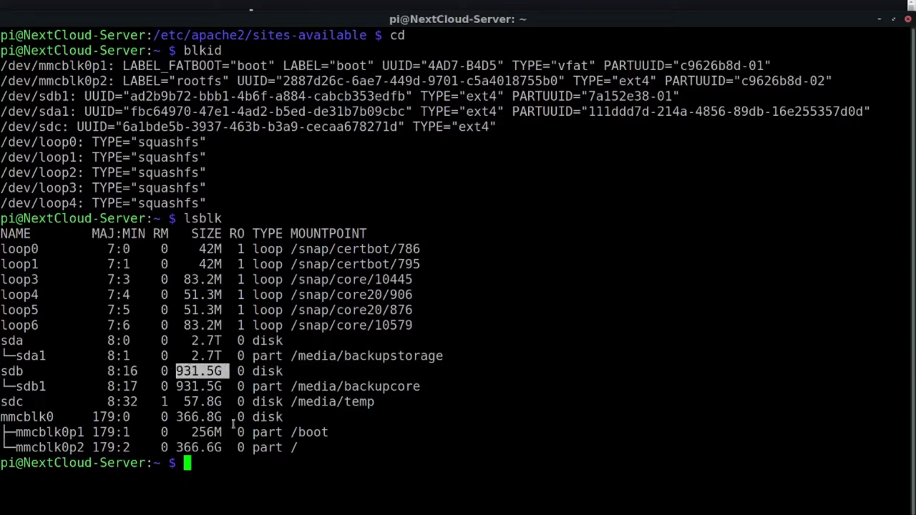
{"action": "left_click", "coordinate": [272, 494]}
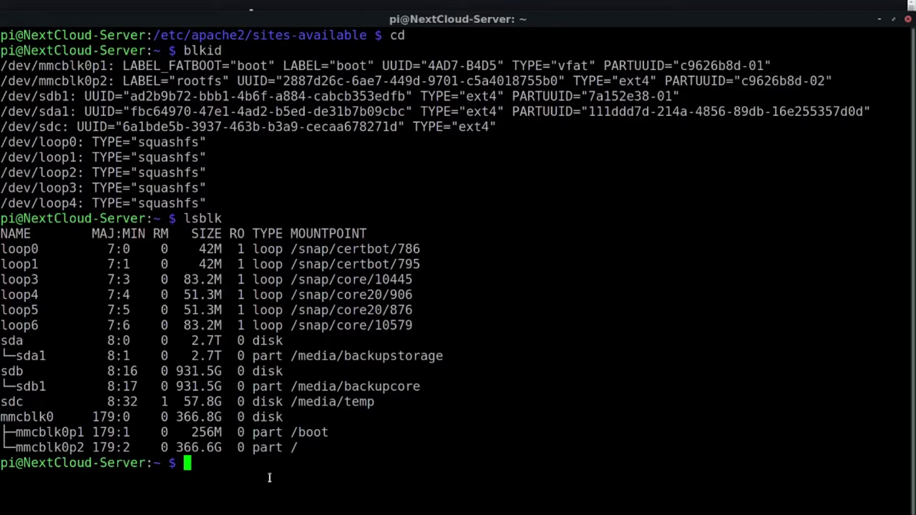
Open /etc/fstab in nano with sudo and compare its entries with the blkid and lsblk output.
{"action": "type", "text": "sudo nano "}
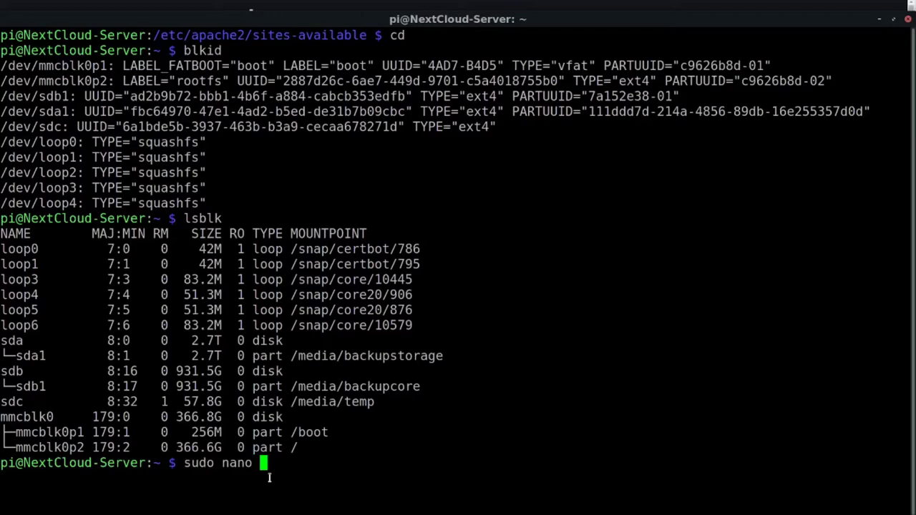
{"action": "type", "text": "/etc/fstab"}
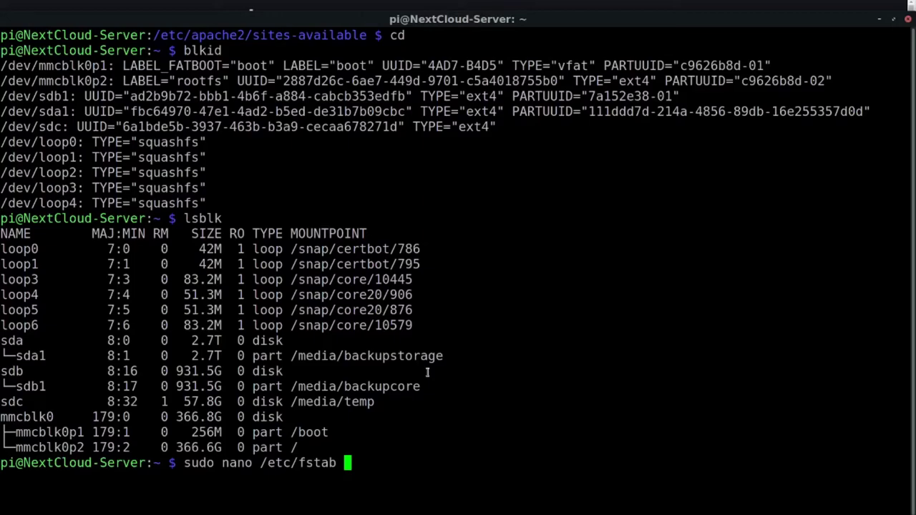
{"action": "key", "text": "Return"}
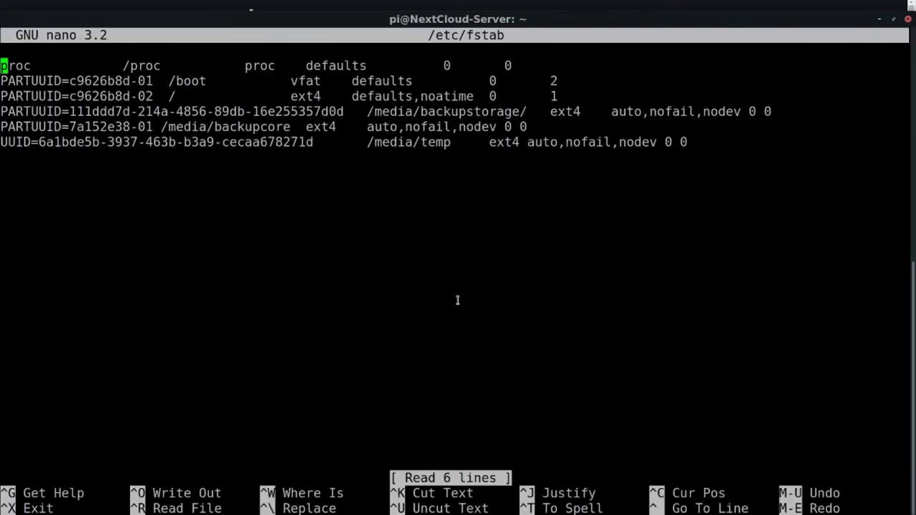
{"action": "scroll", "coordinate": [202, 157], "scroll_direction": "up", "scroll_amount": 10}
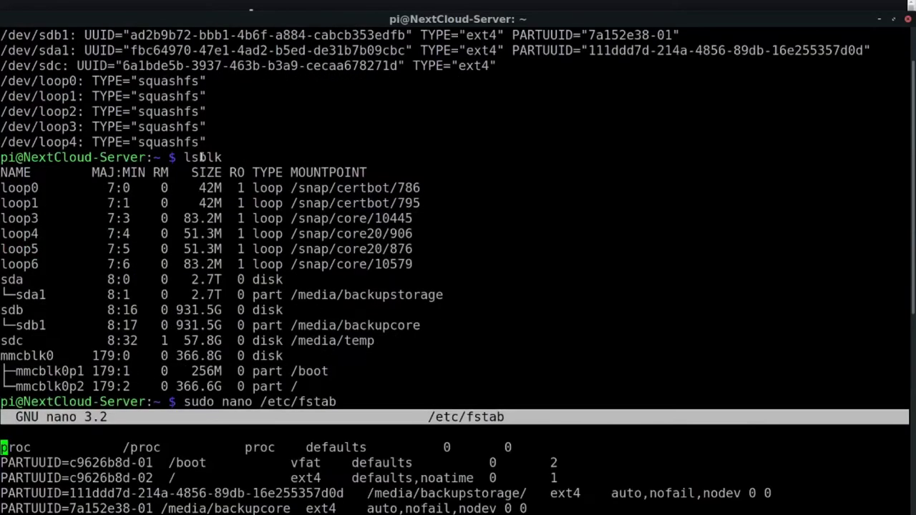
{"action": "scroll", "coordinate": [202, 158], "scroll_direction": "down", "scroll_amount": 3}
{"action": "scroll", "coordinate": [202, 157], "scroll_direction": "up", "scroll_amount": 3}
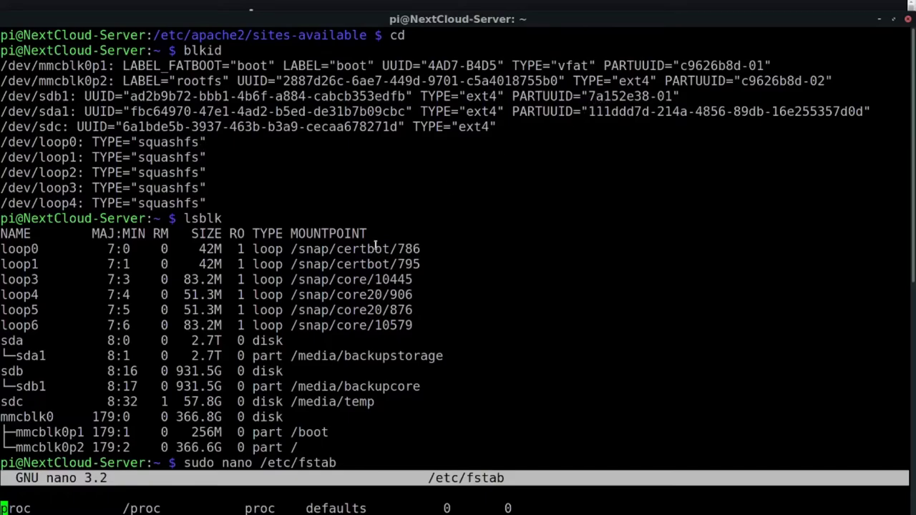
{"action": "scroll", "coordinate": [368, 250], "scroll_direction": "down", "scroll_amount": 3}
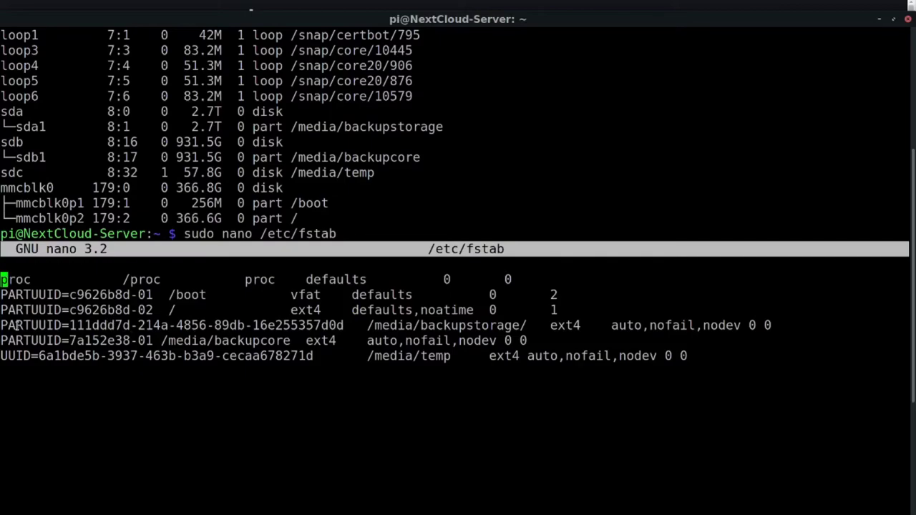
Examine the fstab mount entries for the backup drives and their auto,nofail,nodev options, and exit nano without editing.
{"action": "key", "text": "Down"}
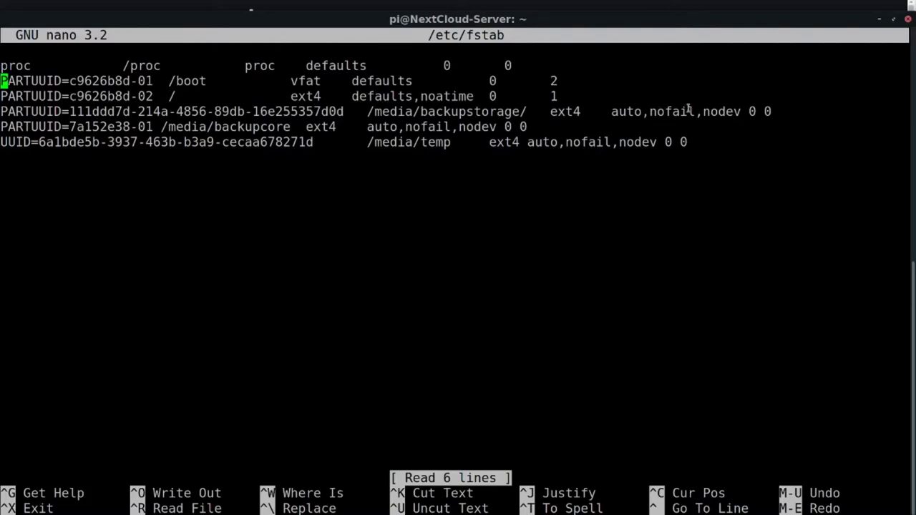
{"action": "key", "text": "Down"}
{"action": "key", "text": "Down"}
{"action": "key", "text": "Down"}
{"action": "key", "text": "Up"}
{"action": "key", "text": "ctrl+x"}
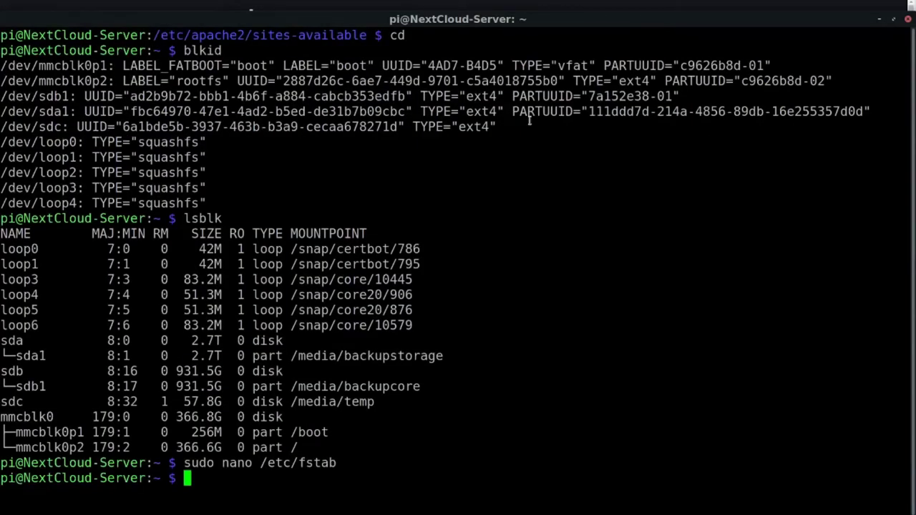
{"action": "type", "text": "mount -a"}
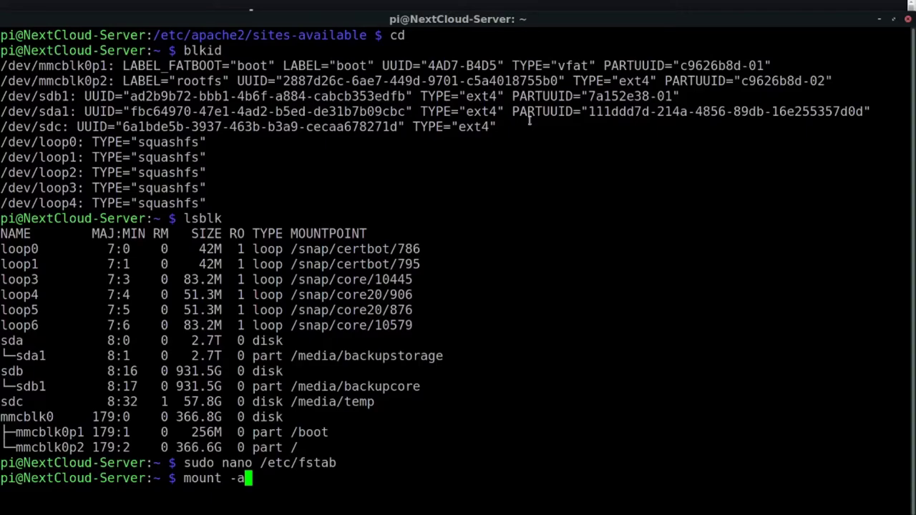
{"action": "key", "text": "BackSpace"}
{"action": "key", "text": "BackSpace"}
{"action": "key", "text": "BackSpace"}
{"action": "key", "text": "BackSpace"}
{"action": "key", "text": "BackSpace"}
{"action": "key", "text": "BackSpace"}
{"action": "key", "text": "BackSpace"}
{"action": "key", "text": "BackSpace"}
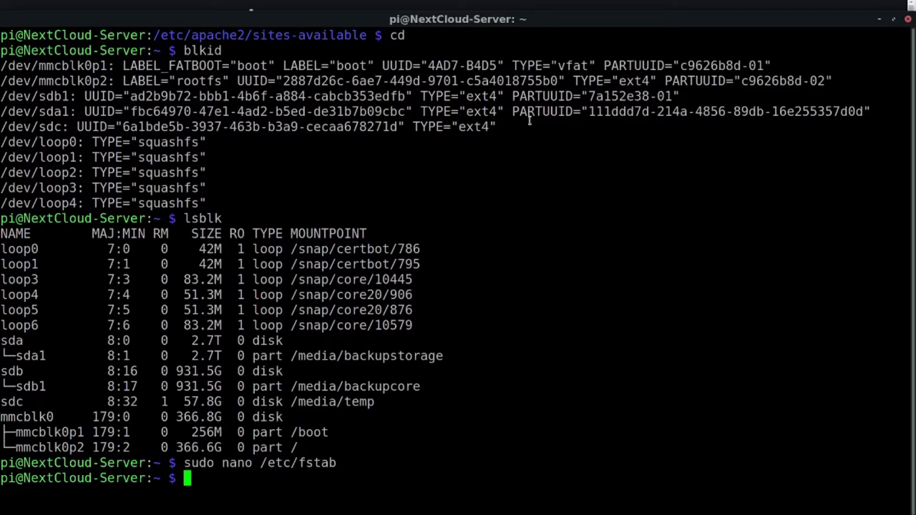
Open the root user's cron table with sudo crontab -e.
{"action": "type", "text": "sudo "}
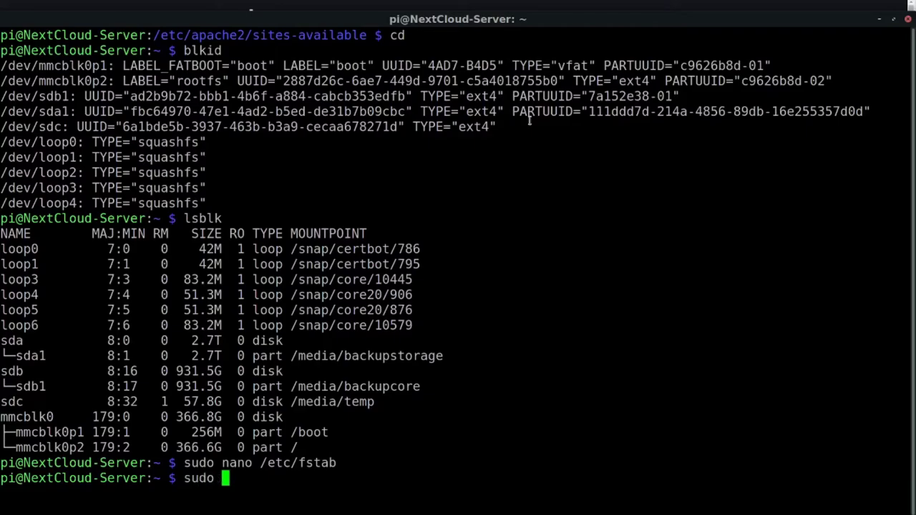
{"action": "type", "text": "crontab -e"}
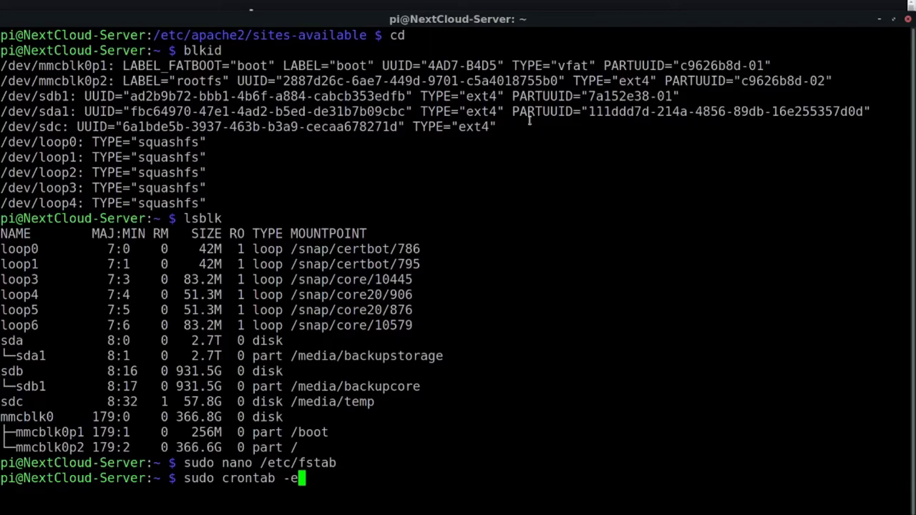
{"action": "key", "text": "Return"}
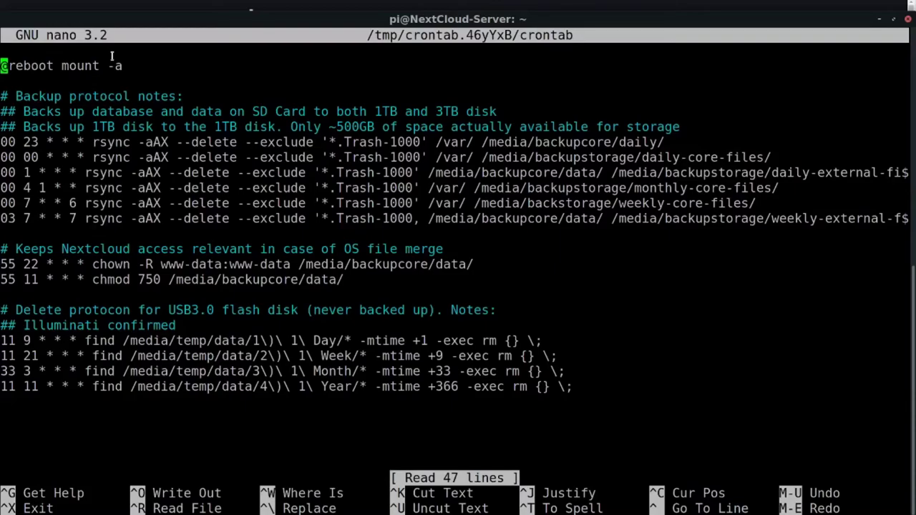
Examine the schedule fields of the rsync job that backs up /var/ to /media/backupcore/daily/.
{"action": "key", "text": "Down"}
{"action": "key", "text": "Down"}
{"action": "key", "text": "Down"}
{"action": "key", "text": "Down"}
{"action": "key", "text": "Down"}
{"action": "key", "text": "Down"}
{"action": "key", "text": "Up"}
{"action": "key", "text": "Right"}
{"action": "key", "text": "Right"}
{"action": "key", "text": "Right"}
{"action": "key", "text": "Right"}
{"action": "key", "text": "Right"}
{"action": "key", "text": "Right"}
{"action": "key", "text": "Right"}
{"action": "key", "text": "Right"}
{"action": "key", "text": "Right"}
{"action": "key", "text": "Right"}
{"action": "key", "text": "Left"}
{"action": "key", "text": "Left"}
{"action": "key", "text": "Left"}
{"action": "key", "text": "Left"}
{"action": "key", "text": "Left"}
{"action": "key", "text": "Left"}
{"action": "key", "text": "Left"}
{"action": "key", "text": "Left"}
{"action": "key", "text": "Left"}
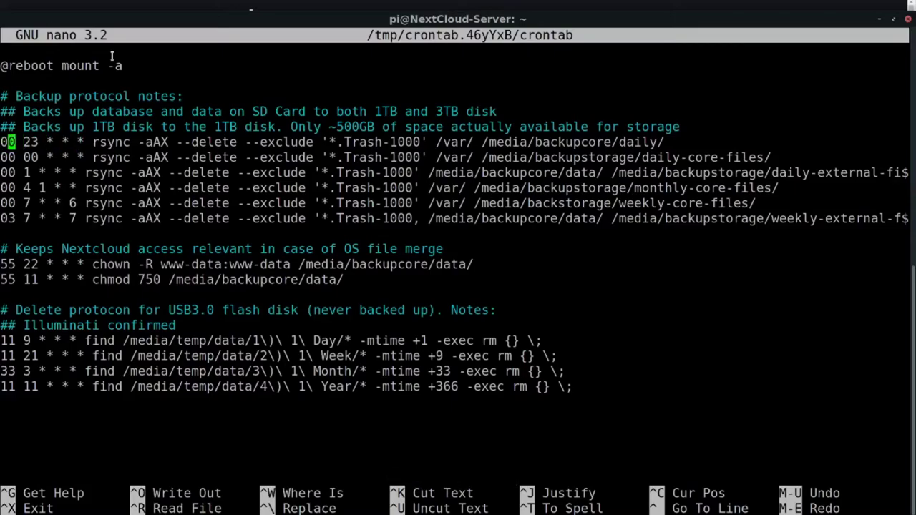
Examine the rsync options, the '*.Trash-1000' exclusion and the /var/ source path of the job backing up to /media/backupcore/daily/.
{"action": "key", "text": "Right"}
{"action": "key", "text": "Right"}
{"action": "key", "text": "Right"}
{"action": "key", "text": "Right"}
{"action": "key", "text": "Right"}
{"action": "key", "text": "Right"}
{"action": "key", "text": "Right"}
{"action": "key", "text": "Right"}
{"action": "key", "text": "Right"}
{"action": "key", "text": "Right"}
{"action": "key", "text": "Right"}
{"action": "key", "text": "Right"}
{"action": "key", "text": "Right"}
{"action": "key", "text": "Right"}
{"action": "key", "text": "Right"}
{"action": "key", "text": "Right"}
{"action": "key", "text": "Right"}
{"action": "key", "text": "Right"}
{"action": "key", "text": "Right"}
{"action": "key", "text": "Right"}
{"action": "key", "text": "Right"}
{"action": "key", "text": "Right"}
{"action": "key", "text": "Right"}
{"action": "key", "text": "Right"}
{"action": "key", "text": "Right"}
{"action": "key", "text": "Right"}
{"action": "key", "text": "Right"}
{"action": "key", "text": "Right"}
{"action": "key", "text": "Right"}
{"action": "key", "text": "Right"}
{"action": "key", "text": "Right"}
{"action": "key", "text": "Right"}
{"action": "key", "text": "Right"}
{"action": "key", "text": "Right"}
{"action": "key", "text": "Right"}
{"action": "key", "text": "Right"}
{"action": "key", "text": "Right"}
{"action": "key", "text": "Right"}
{"action": "key", "text": "Right"}
{"action": "key", "text": "Right"}
{"action": "key", "text": "Right"}
{"action": "key", "text": "Right"}
{"action": "key", "text": "Right"}
{"action": "key", "text": "Right"}
{"action": "key", "text": "Right"}
{"action": "key", "text": "Right"}
{"action": "key", "text": "Right"}
{"action": "key", "text": "Right"}
{"action": "key", "text": "Right"}
{"action": "key", "text": "Right"}
{"action": "key", "text": "Right"}
{"action": "key", "text": "Right"}
{"action": "key", "text": "Right"}
{"action": "key", "text": "Right"}
{"action": "key", "text": "Right"}
{"action": "key", "text": "Right"}
Examine the remaining daily, monthly and weekly rsync jobs in the backup protocol section.
{"action": "key", "text": "Down"}
{"action": "key", "text": "Down"}
{"action": "key", "text": "Down"}
{"action": "key", "text": "Down"}
{"action": "key", "text": "Down"}
{"action": "key", "text": "Down"}
Examine the chown www-data:www-data and chmod 750 jobs that maintain Nextcloud's access to /media/backupcore/data/.
{"action": "key", "text": "Down"}
{"action": "key", "text": "Down"}
{"action": "key", "text": "Down"}
{"action": "key", "text": "Left"}
{"action": "key", "text": "Left"}
{"action": "key", "text": "Up"}
{"action": "key", "text": "Up"}
{"action": "key", "text": "Left"}
{"action": "key", "text": "Down"}
{"action": "key", "text": "Down"}
{"action": "key", "text": "Right"}
{"action": "key", "text": "Left"}
{"action": "key", "text": "Right"}
{"action": "key", "text": "Right"}
{"action": "key", "text": "Right"}
{"action": "key", "text": "Right"}
{"action": "key", "text": "Right"}
{"action": "key", "text": "Right"}
{"action": "key", "text": "Right"}
{"action": "key", "text": "Right"}
{"action": "key", "text": "Right"}
{"action": "key", "text": "Right"}
{"action": "key", "text": "Right"}
{"action": "key", "text": "Right"}
{"action": "key", "text": "Right"}
{"action": "key", "text": "Right"}
{"action": "key", "text": "Right"}
{"action": "key", "text": "Right"}
{"action": "key", "text": "Down"}
{"action": "key", "text": "Down"}
{"action": "key", "text": "Up"}
{"action": "key", "text": "Up"}
{"action": "key", "text": "Up"}
{"action": "key", "text": "Up"}
Correct the misspelled "protocon" to "protocol" in the comment about the USB3.0 flash disk.
{"action": "key", "text": "Down"}
{"action": "key", "text": "Down"}
{"action": "key", "text": "Down"}
{"action": "key", "text": "Down"}
{"action": "key", "text": "Down"}
{"action": "key", "text": "Up"}
{"action": "key", "text": "Right"}
{"action": "key", "text": "Right"}
{"action": "key", "text": "Right"}
{"action": "key", "text": "Right"}
{"action": "key", "text": "Right"}
{"action": "key", "text": "Right"}
{"action": "key", "text": "Right"}
{"action": "key", "text": "Right"}
{"action": "key", "text": "Right"}
{"action": "key", "text": "Right"}
{"action": "key", "text": "Right"}
{"action": "key", "text": "Right"}
{"action": "key", "text": "Right"}
{"action": "key", "text": "Right"}
{"action": "key", "text": "Right"}
{"action": "key", "text": "Delete"}
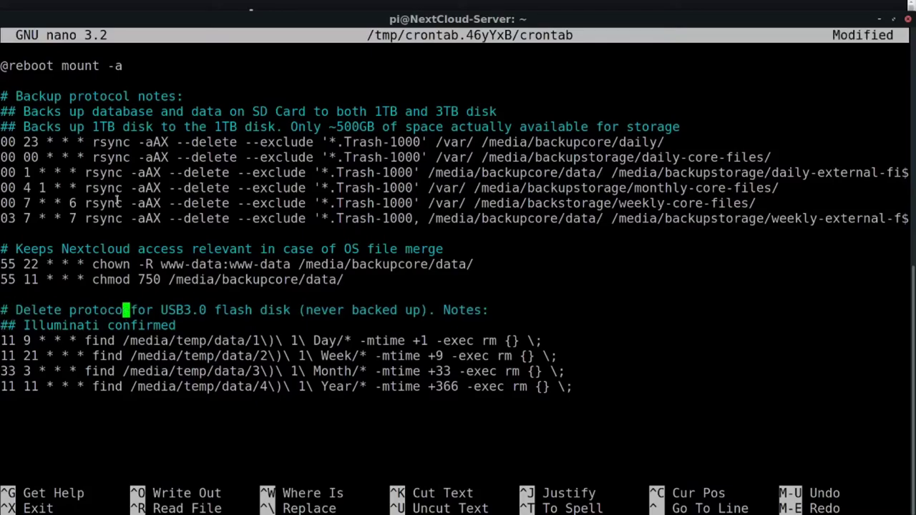
{"action": "type", "text": "l"}
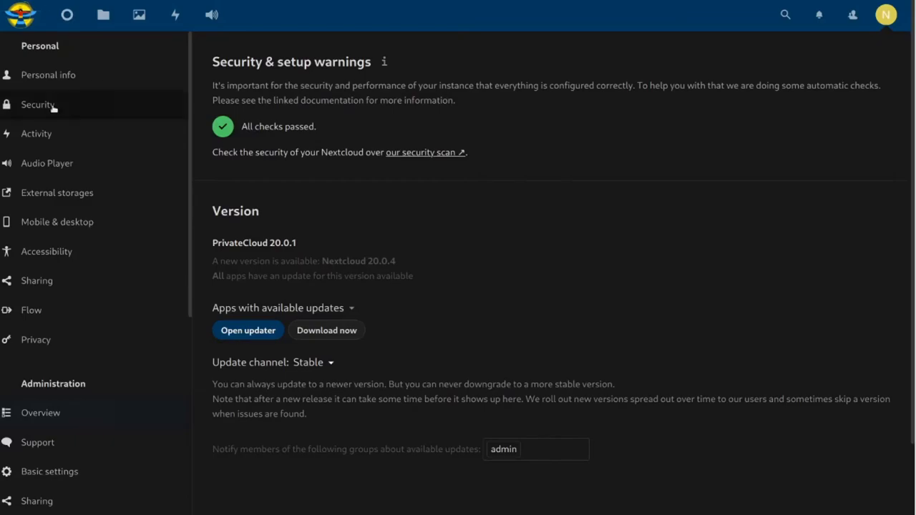
Switch to the Nextcloud web interface and open the 50G-Temporary-Storage folder in Files to view its retention subfolders.
{"action": "left_click", "coordinate": [102, 22]}
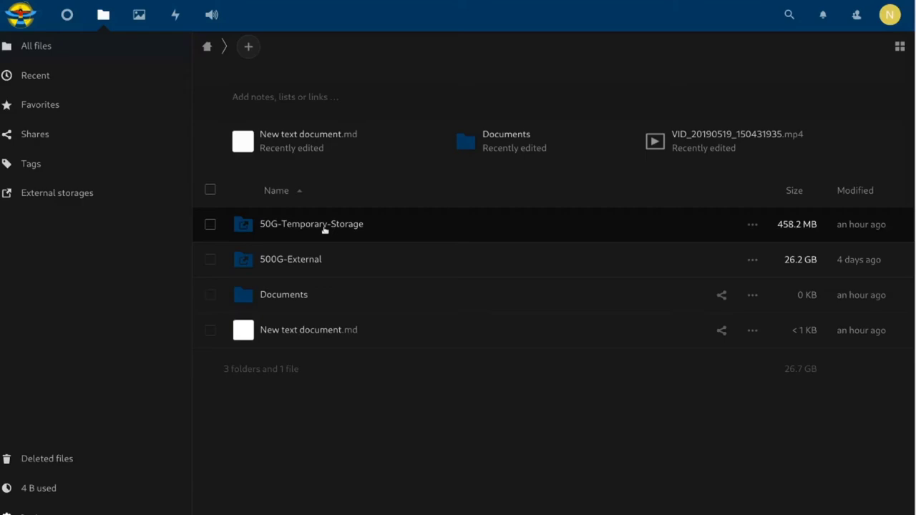
{"action": "left_click", "coordinate": [324, 226]}
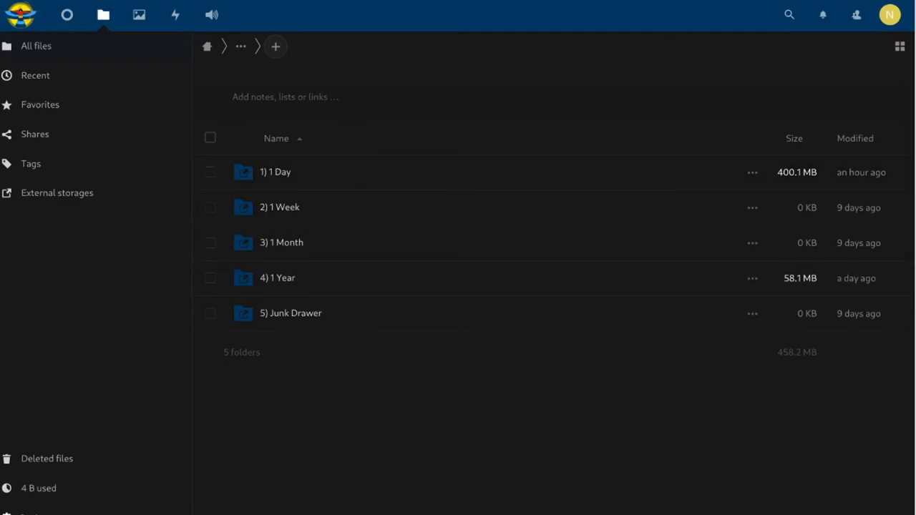
Return to the crontab in the terminal and examine the find jobs that delete expired Day, Week, Month and Year files.
{"action": "key", "text": "alt+Tab"}
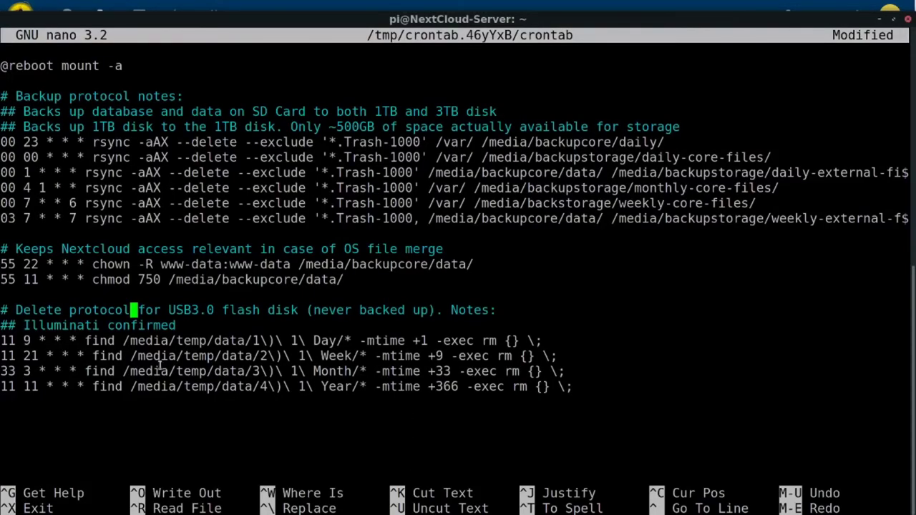
{"action": "key", "text": "Down"}
{"action": "key", "text": "Down"}
{"action": "key", "text": "Down"}
{"action": "key", "text": "Down"}
{"action": "key", "text": "Down"}
{"action": "key", "text": "Left"}
{"action": "key", "text": "Return"}
{"action": "key", "text": "Up"}
{"action": "key", "text": "Up"}
{"action": "key", "text": "Up"}
{"action": "key", "text": "Up"}
{"action": "key", "text": "Up"}
{"action": "key", "text": "Down"}
{"action": "key", "text": "Down"}
{"action": "key", "text": "Down"}
{"action": "key", "text": "Down"}
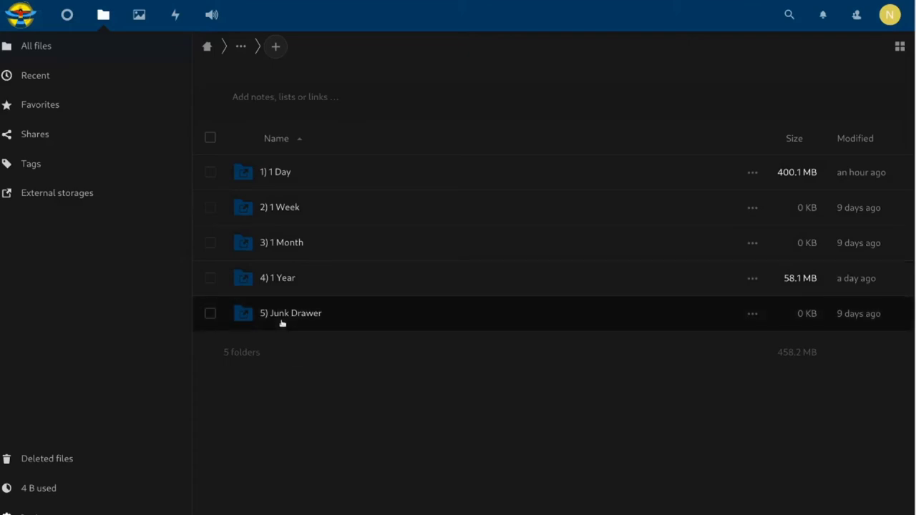
View the 500G-External folder and its Videos subfolder in Nextcloud Files, go back to the home folder, and return to the terminal's crontab.
{"action": "left_click", "coordinate": [102, 23]}
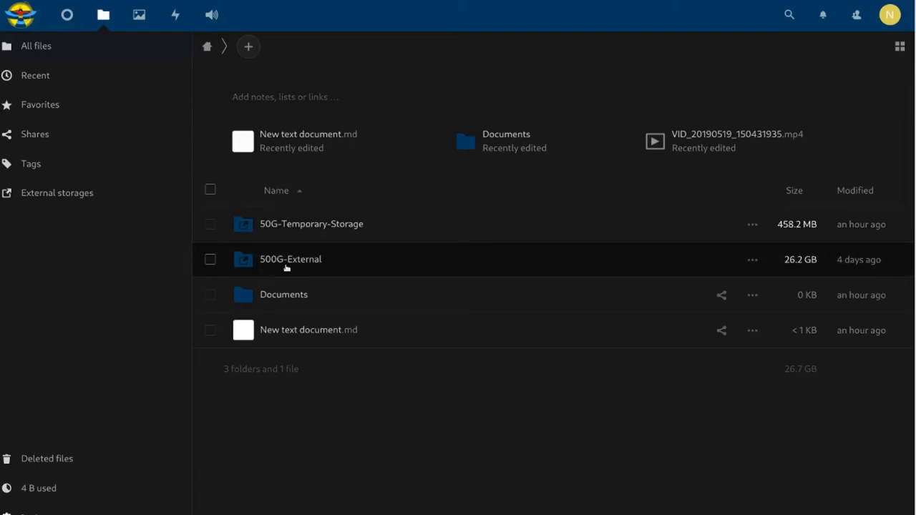
{"action": "left_click", "coordinate": [286, 267]}
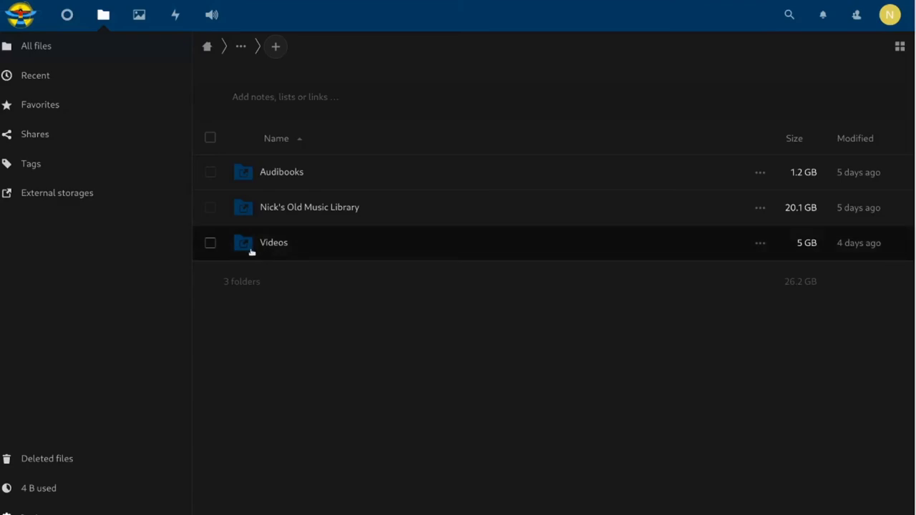
{"action": "left_click", "coordinate": [251, 250]}
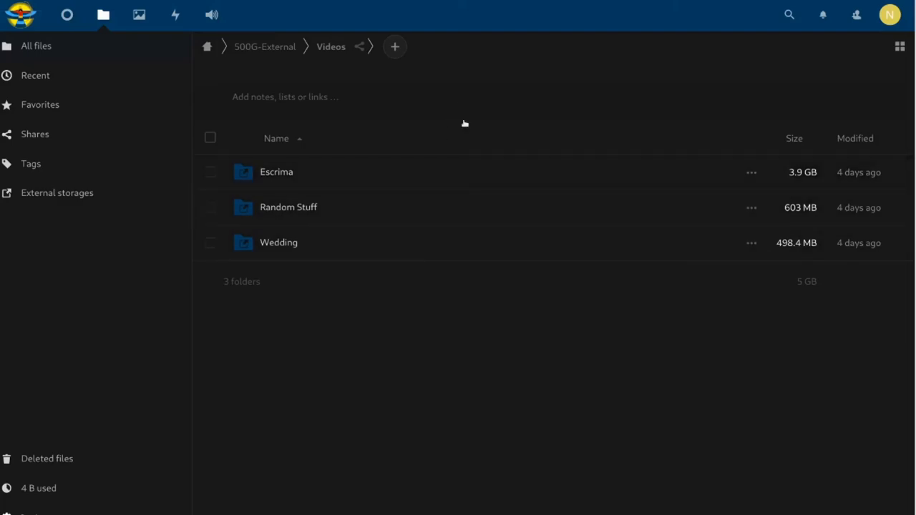
{"action": "left_click", "coordinate": [207, 47]}
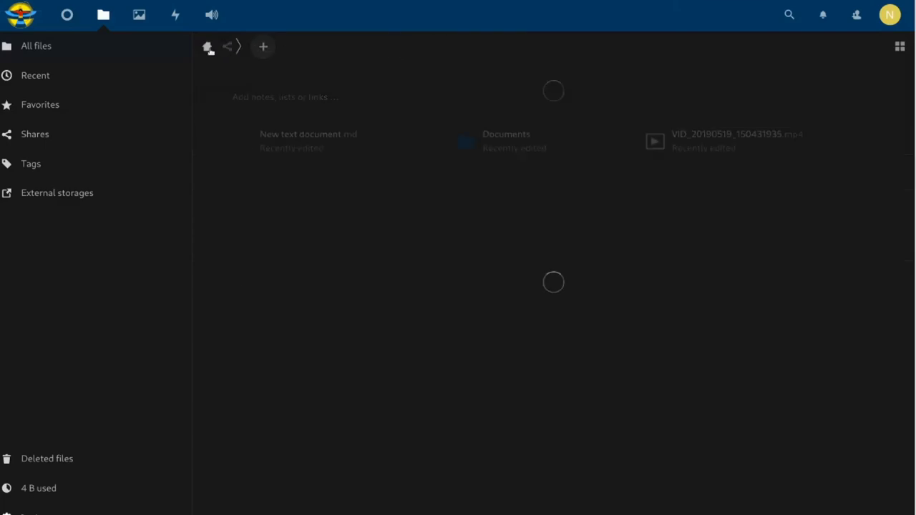
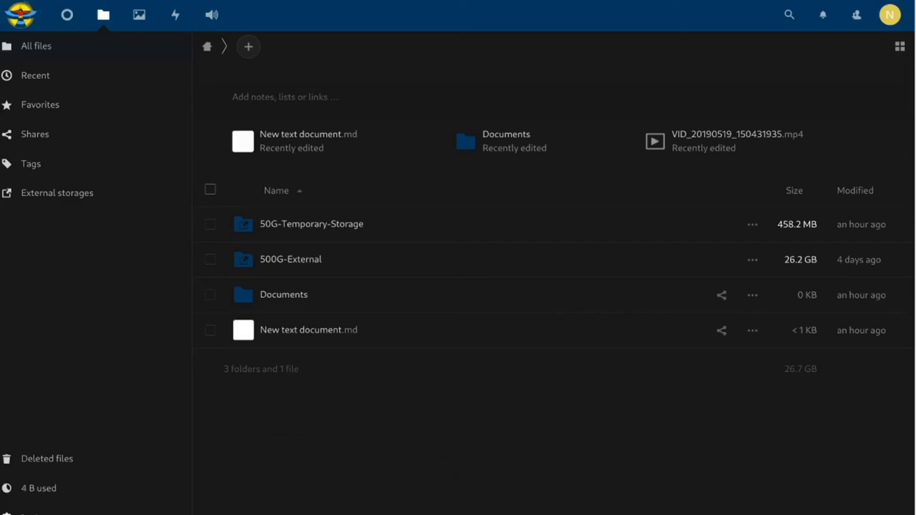
{"action": "left_click", "coordinate": [393, 510]}
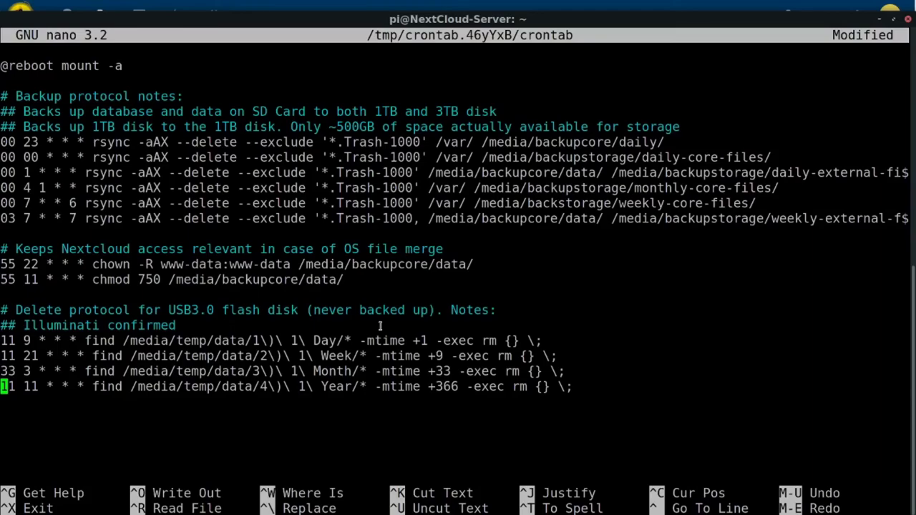
Examine the crontab entries from the find deletion jobs back up through the ownership, permission and rsync backup jobs.
{"action": "key", "text": "Up"}
{"action": "key", "text": "Up"}
{"action": "key", "text": "Up"}
{"action": "key", "text": "Up"}
{"action": "key", "text": "Up"}
{"action": "key", "text": "Up"}
{"action": "key", "text": "Up"}
{"action": "key", "text": "Up"}
{"action": "key", "text": "Up"}
{"action": "key", "text": "Up"}
{"action": "key", "text": "Up"}
{"action": "key", "text": "Up"}
{"action": "key", "text": "Up"}
{"action": "key", "text": "Up"}
{"action": "key", "text": "Up"}
{"action": "key", "text": "Up"}
{"action": "key", "text": "Down"}
{"action": "key", "text": "Down"}
{"action": "key", "text": "Down"}
{"action": "key", "text": "Down"}
Save the modified root crontab under its existing file name and exit nano.
{"action": "key", "text": "ctrl+x"}
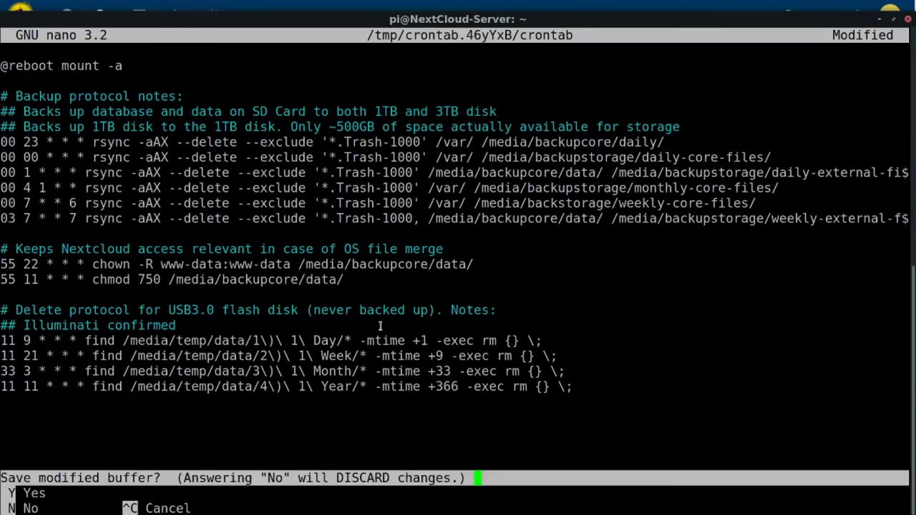
{"action": "key", "text": "y"}
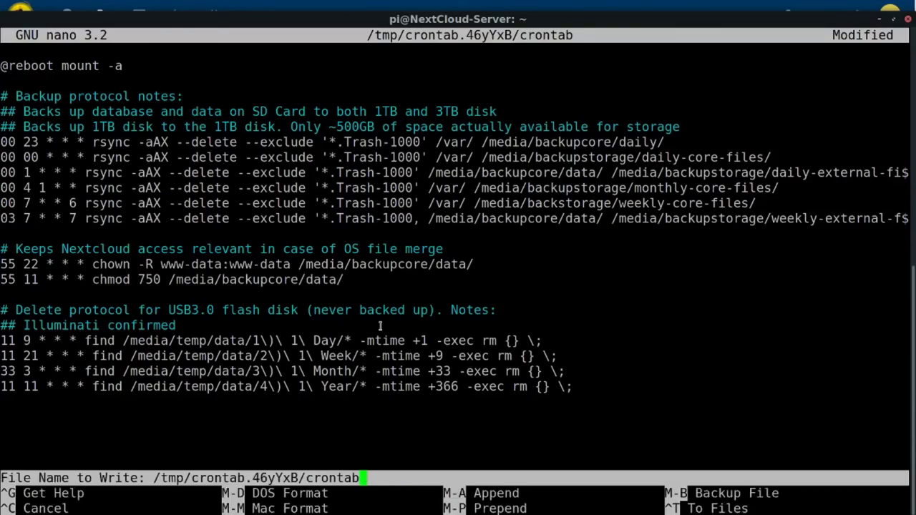
{"action": "key", "text": "Return"}
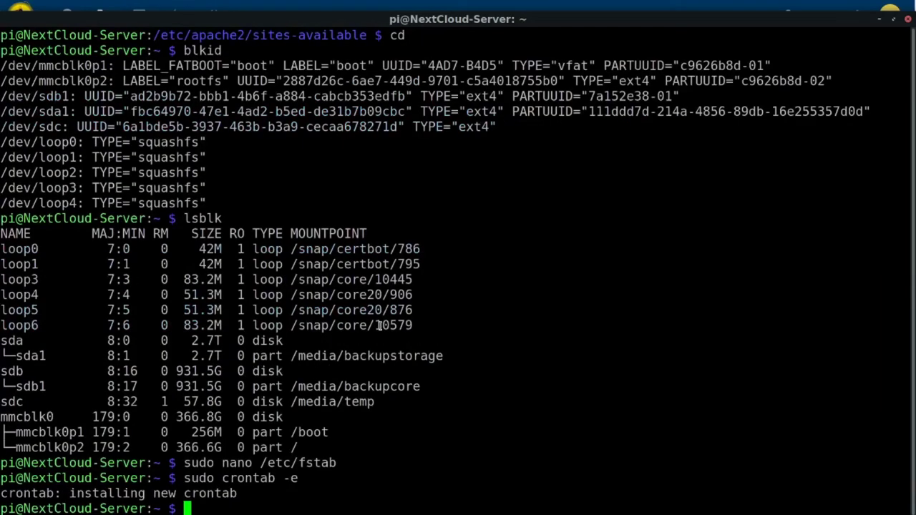
Check the current user's mail and the root mailbox for cron messages, and quit the mail program.
{"action": "type", "text": "mail"}
{"action": "key", "text": "Return"}
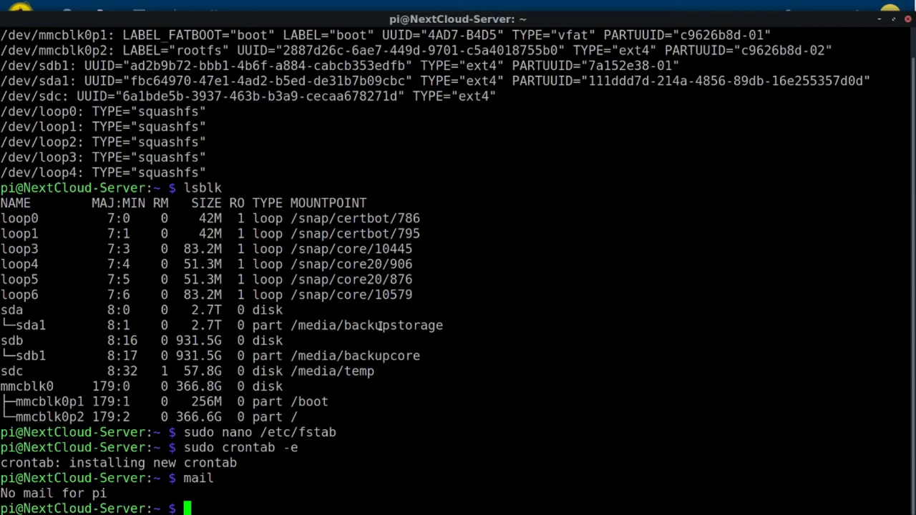
{"action": "type", "text": "sudo mail"}
{"action": "key", "text": "Return"}
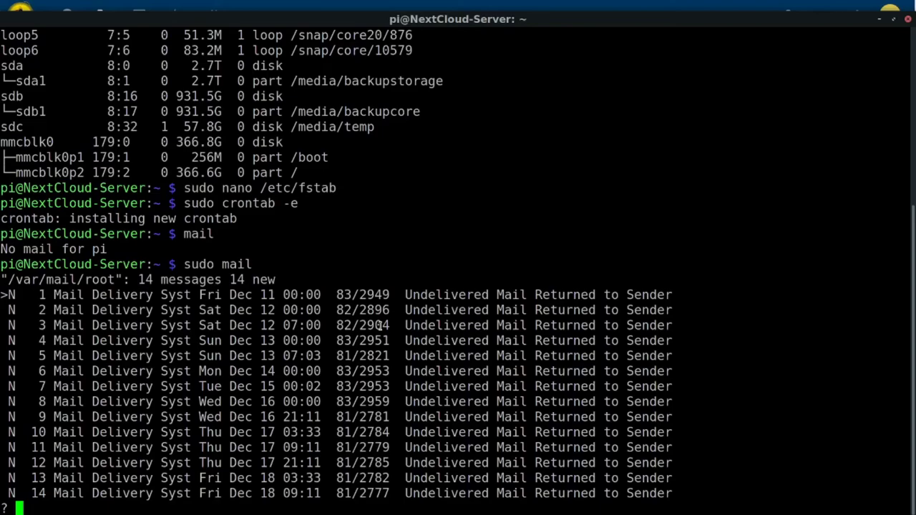
{"action": "type", "text": "X"}
{"action": "key", "text": "BackSpace"}
{"action": "type", "text": "q"}
{"action": "key", "text": "Return"}
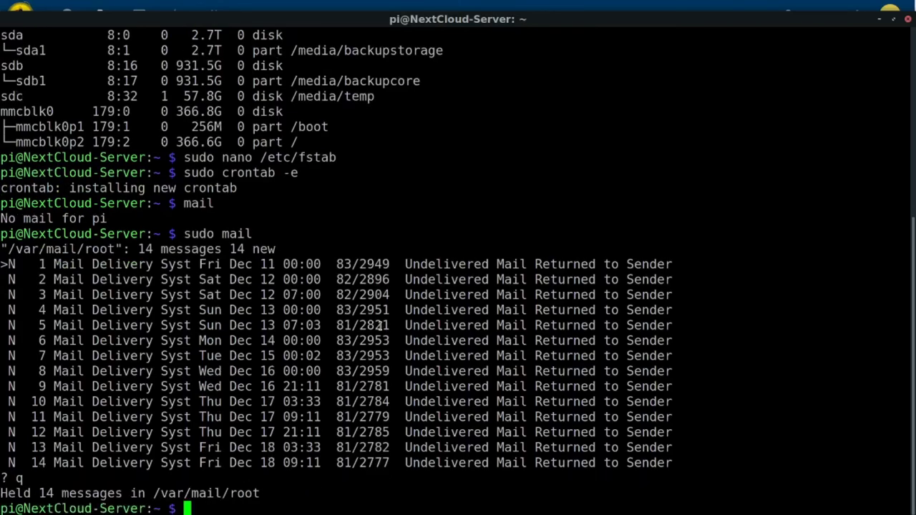